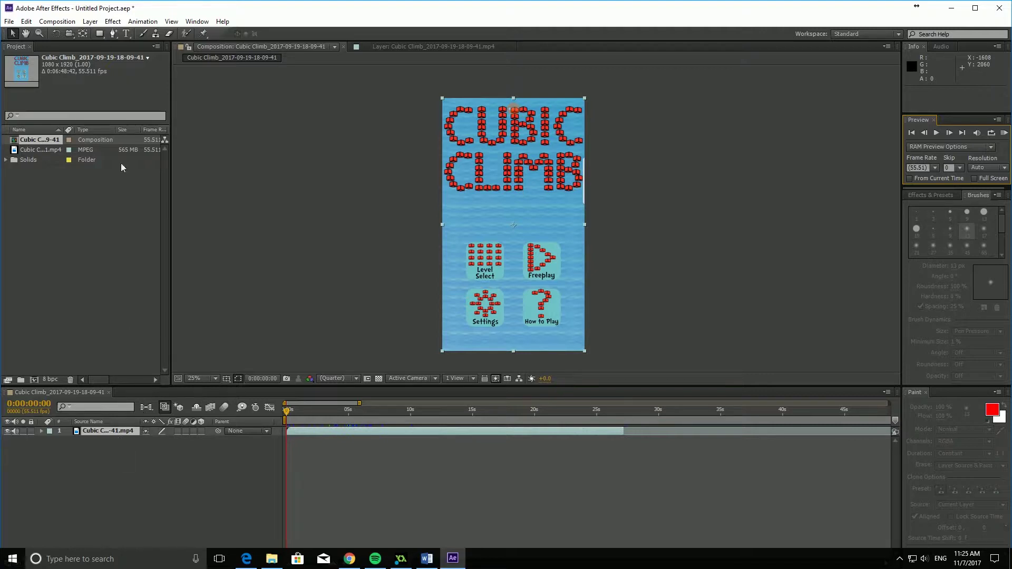
- Activate the Pen tool for masking the Cubic Climb video layer
click(98, 34)
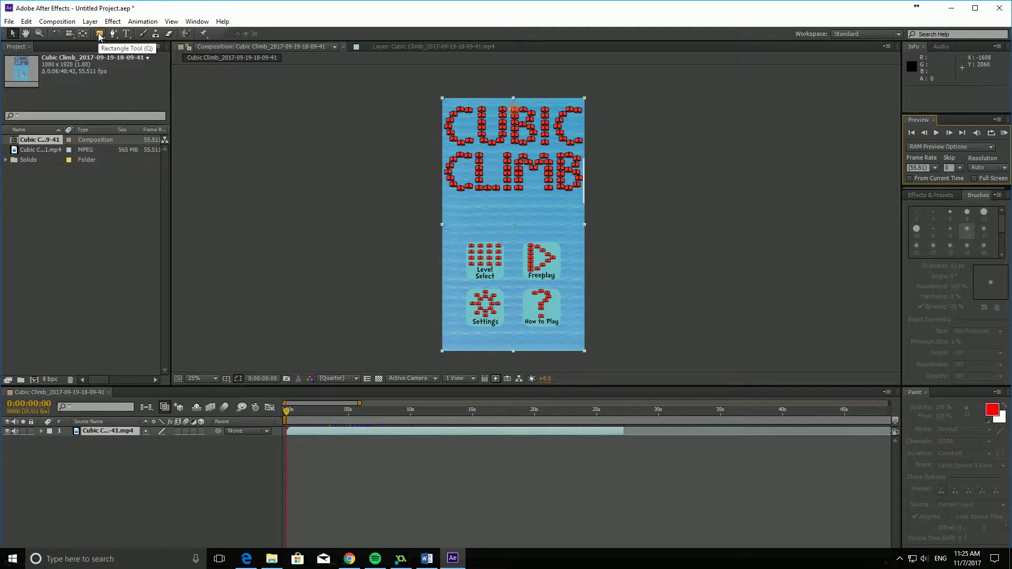
click(98, 35)
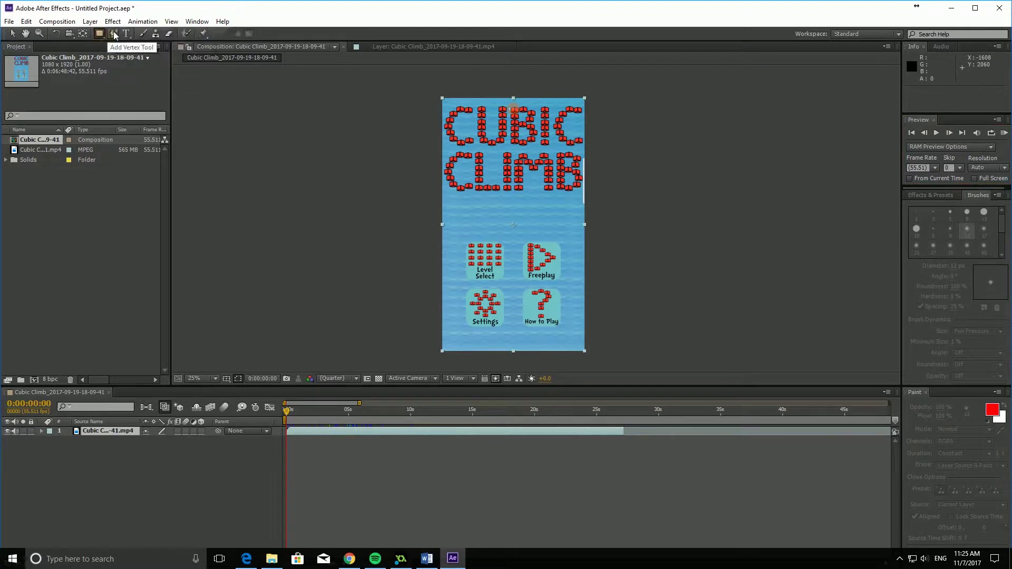
drag(115, 35, 147, 34)
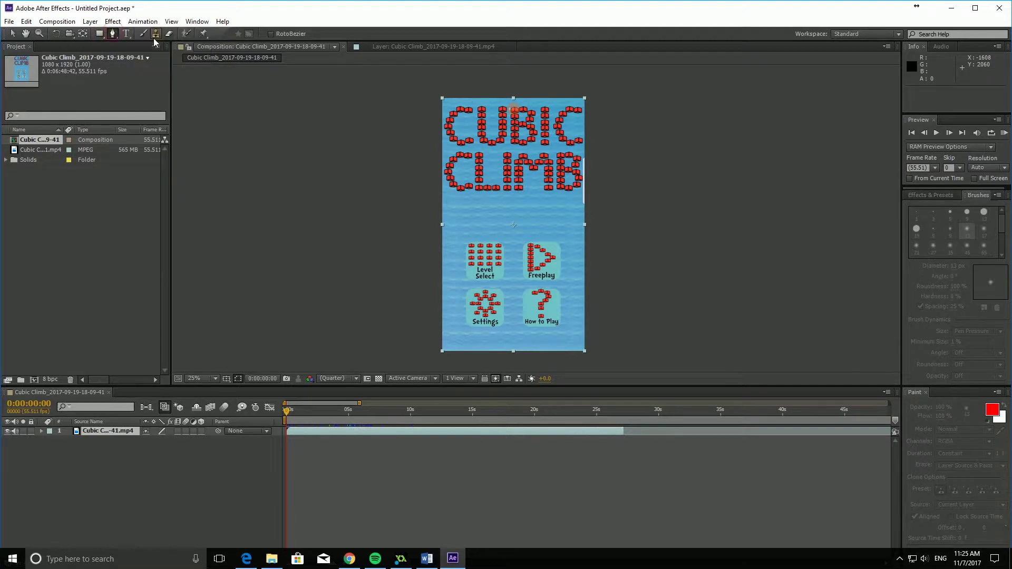
scroll(466, 231, up, 1)
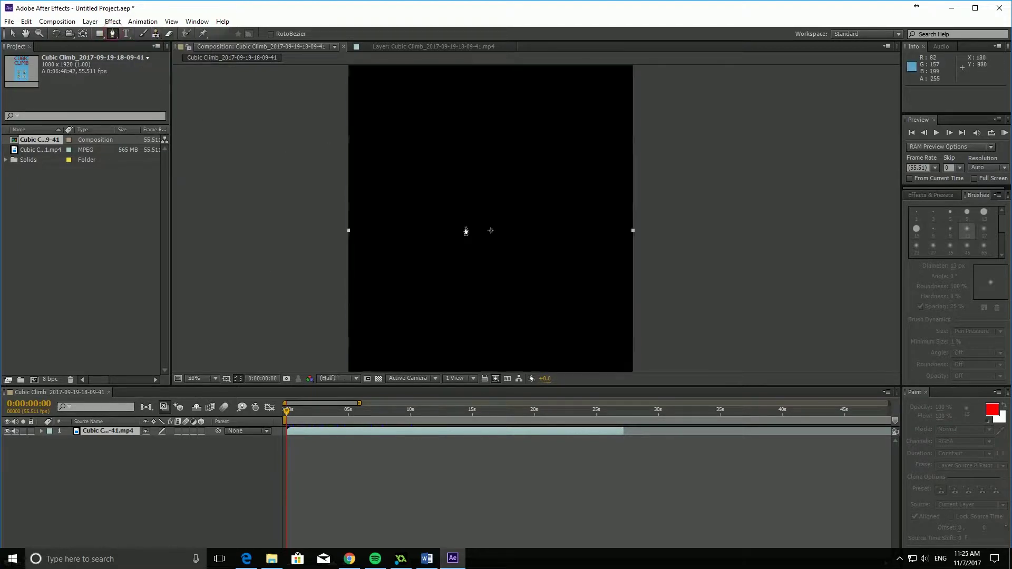
scroll(466, 231, up, 1)
scroll(466, 261, down, 1)
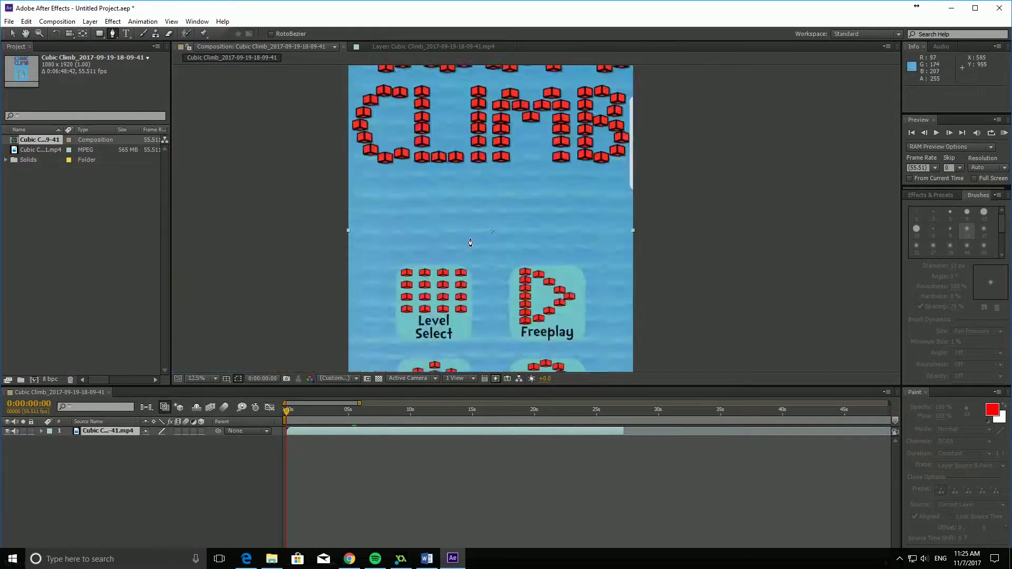
scroll(513, 222, down, 8)
scroll(513, 222, up, 3)
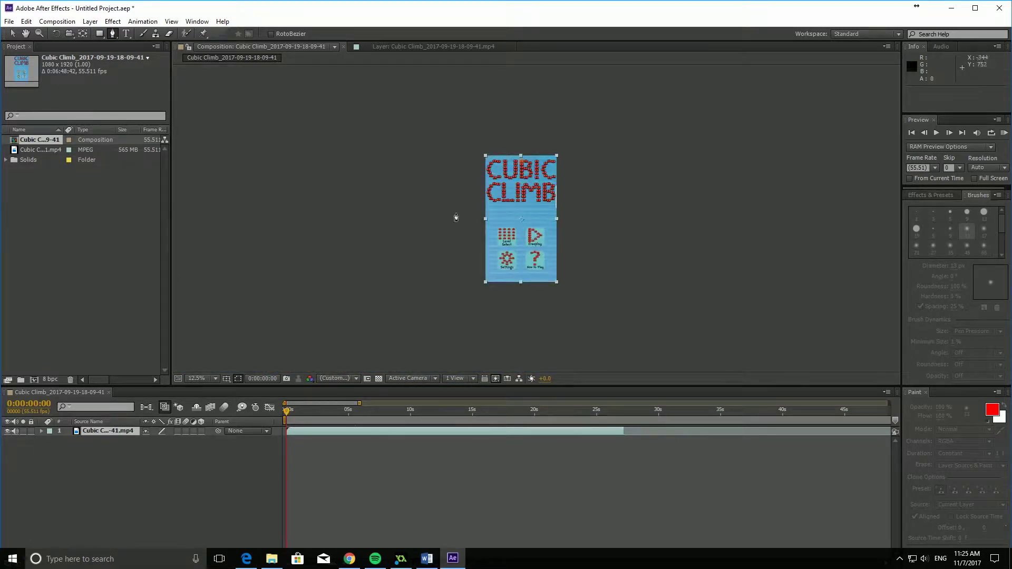
scroll(490, 242, up, 1)
scroll(481, 266, up, 1)
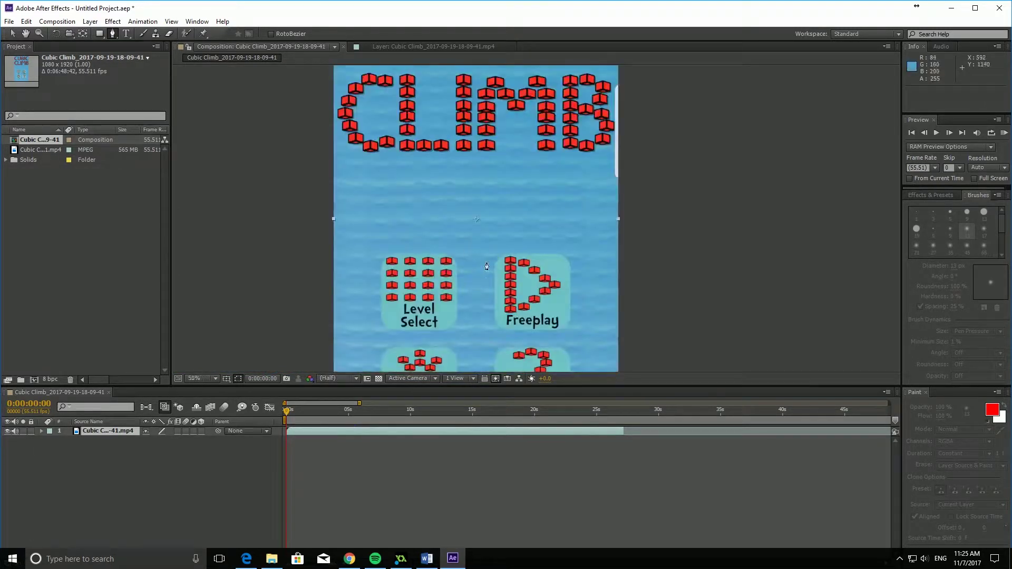
- Draw a closed four-point Pen tool mask around the Level Select button on the video layer
drag(420, 290, 437, 276)
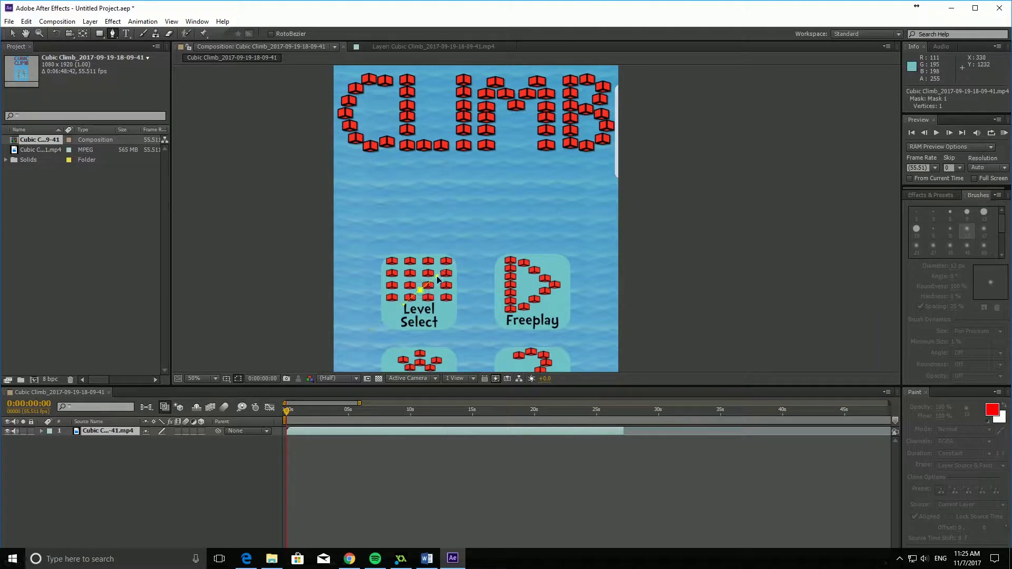
key(ctrl+z)
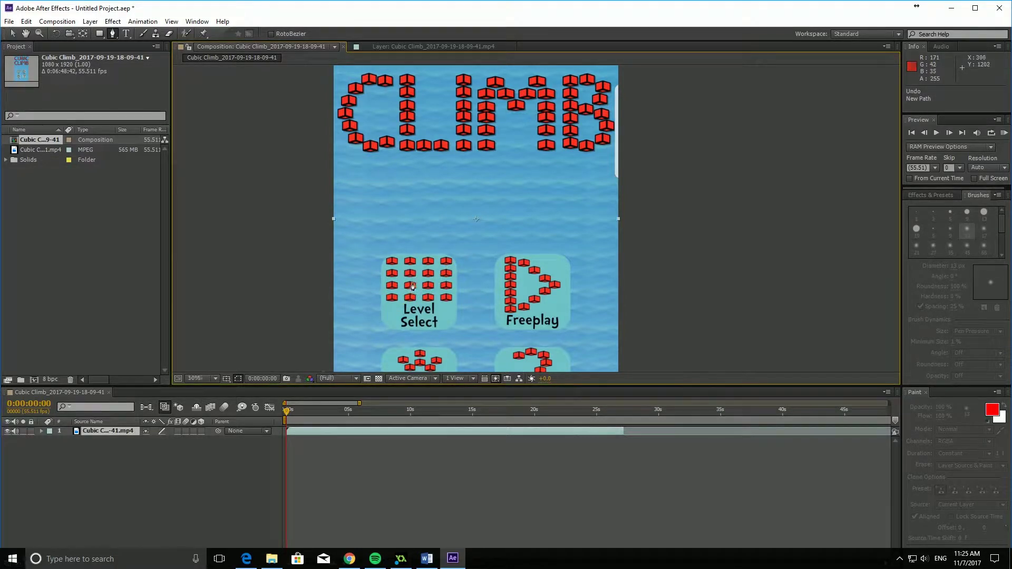
scroll(408, 292, up, 2)
drag(408, 291, 583, 68)
drag(348, 260, 626, 202)
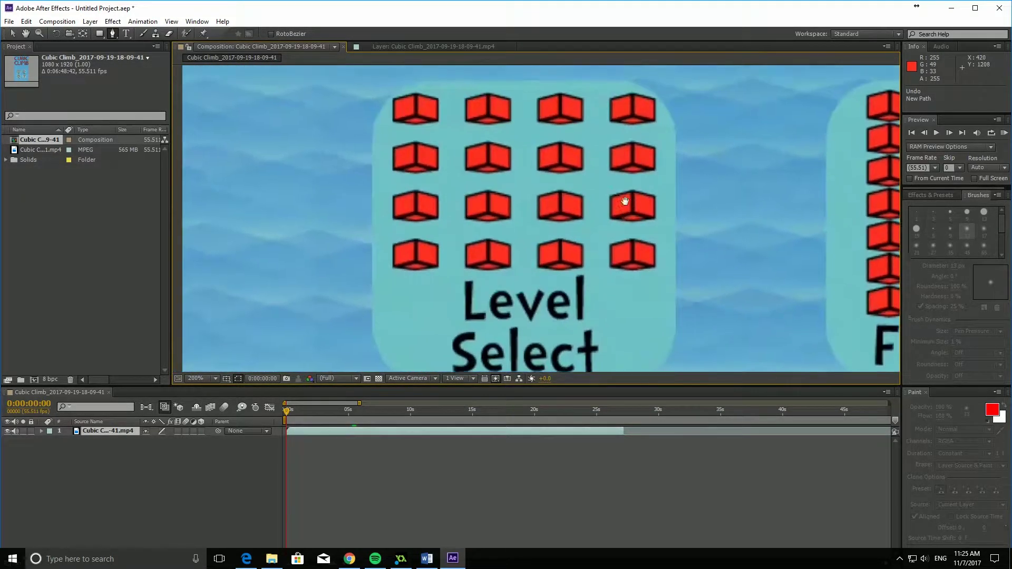
scroll(585, 211, down, 1)
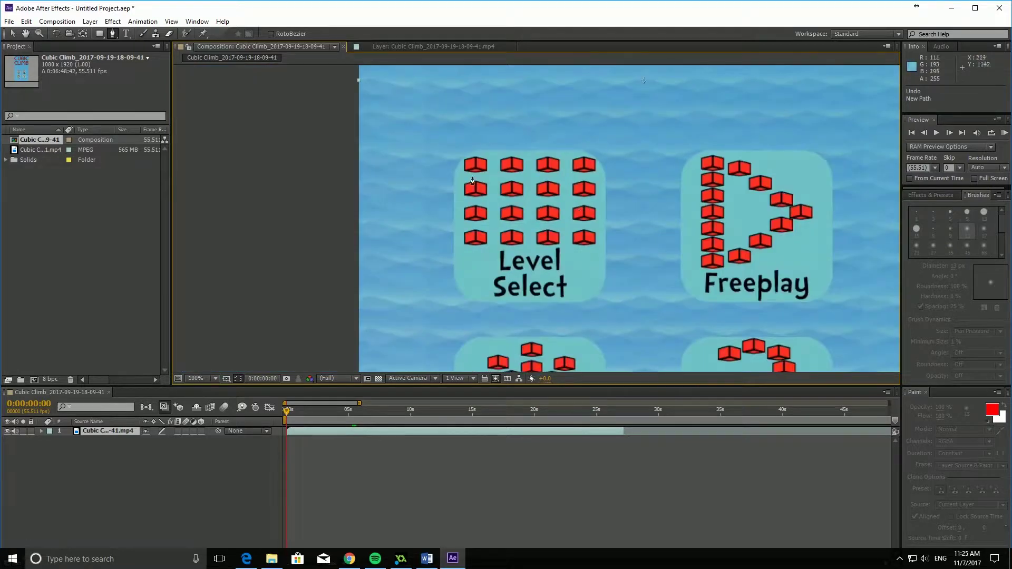
click(448, 149)
click(447, 302)
click(613, 305)
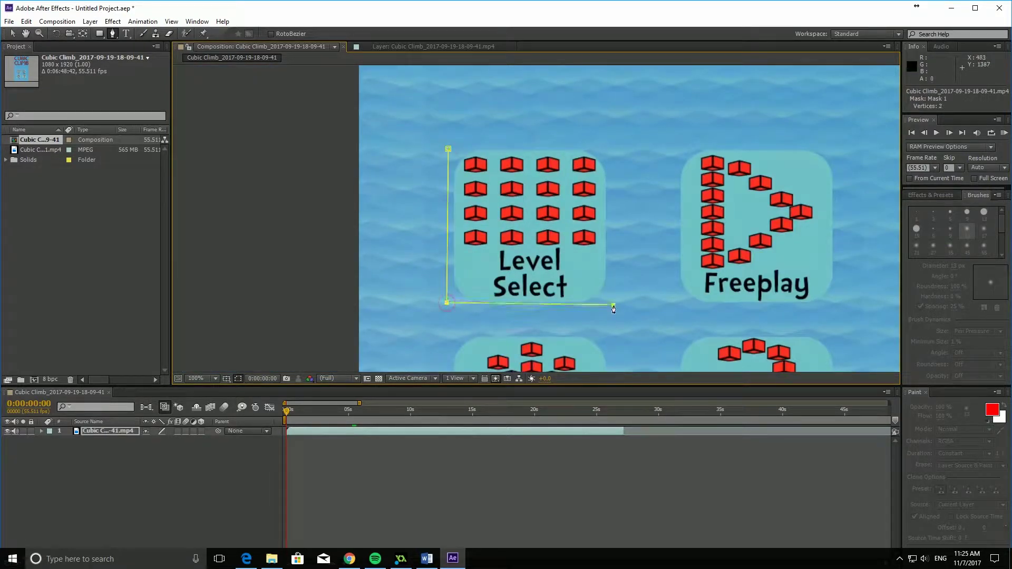
click(612, 144)
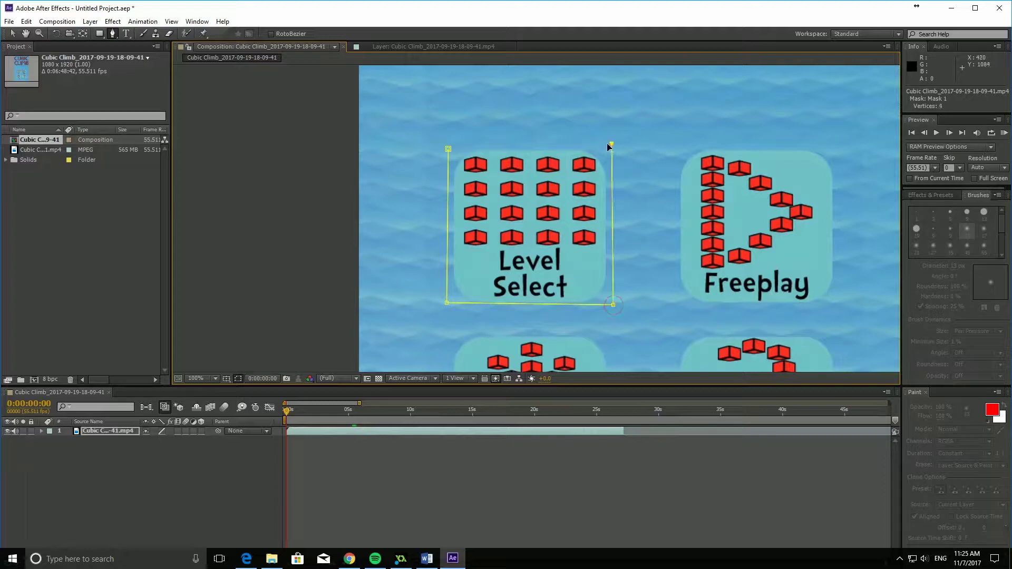
click(448, 150)
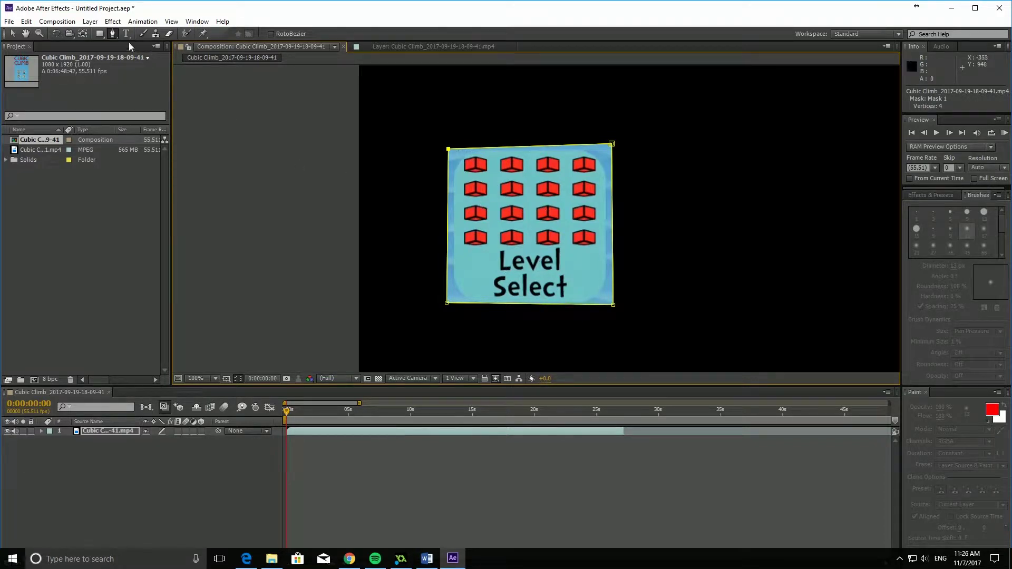
- Adjust all four mask corners so the outline fits closely around the Level Select button
click(10, 35)
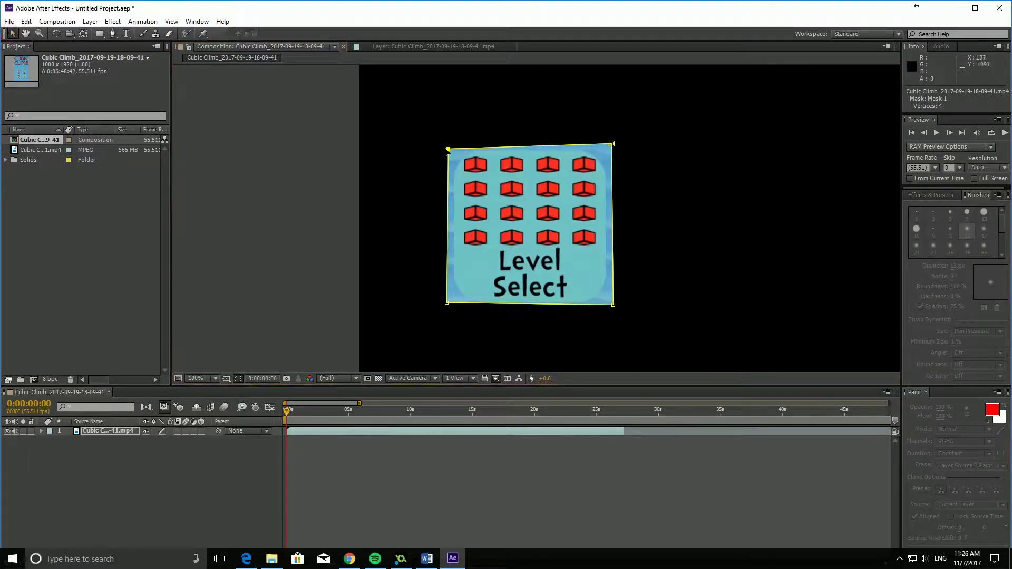
drag(449, 150, 452, 150)
drag(447, 304, 453, 307)
drag(613, 305, 607, 303)
drag(612, 143, 607, 149)
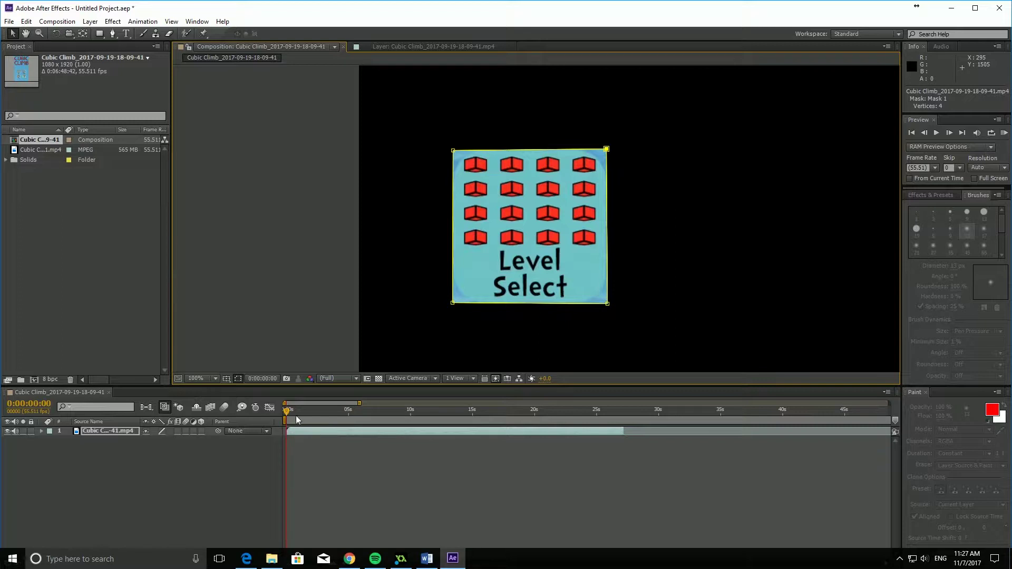
- Check the masked video at 0:00:19:49, and return the composition's playhead to 0:00:00:45
drag(288, 411, 533, 419)
double_click(457, 216)
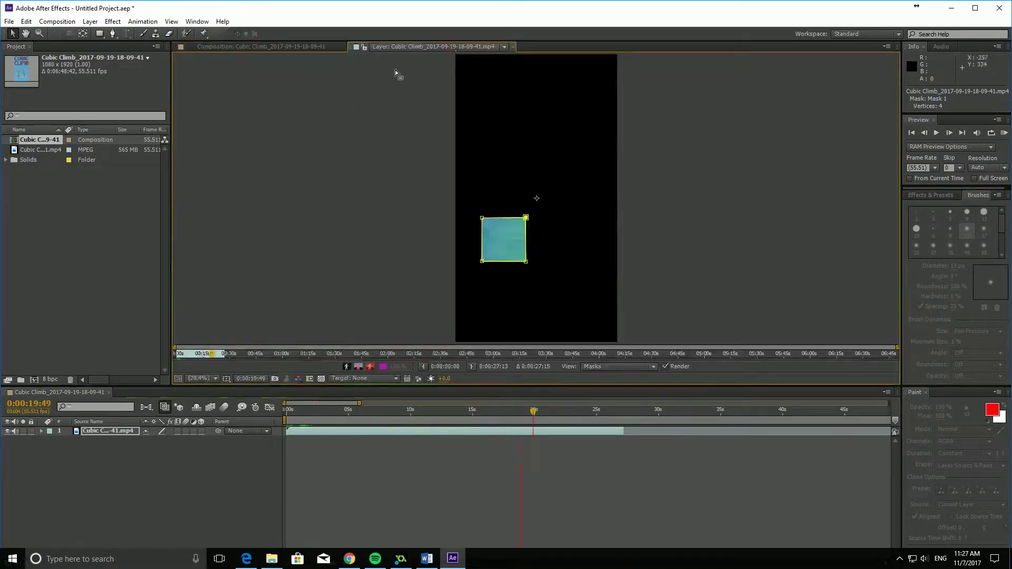
click(330, 47)
drag(534, 412, 296, 416)
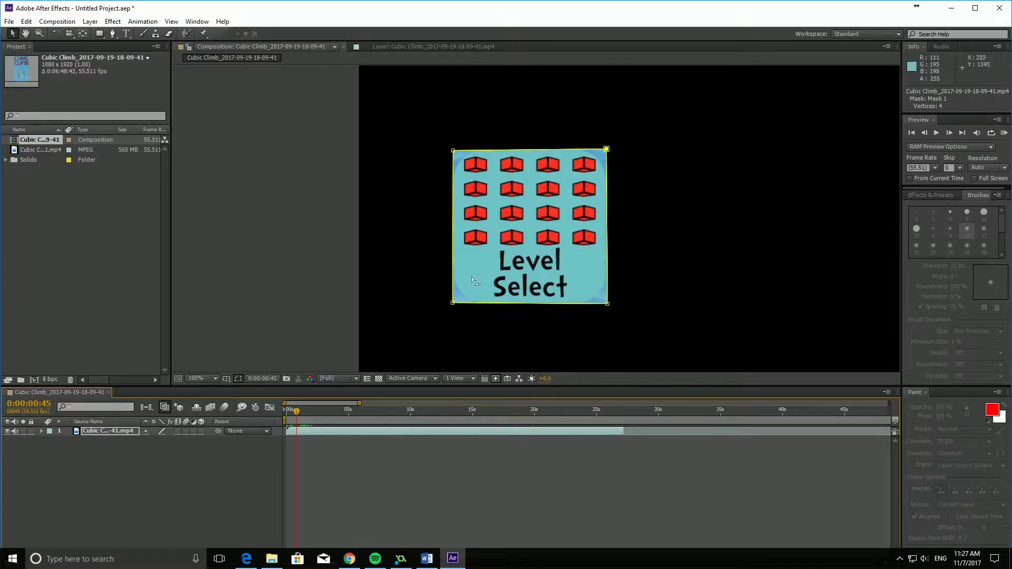
- Fine-tune the mask's lower-left corner and add a vertex midway along its left edge with the Add Vertex tool
mouse_move(453, 302)
mouse_down()
mouse_move(507, 288)
mouse_move(493, 301)
mouse_move(464, 304)
mouse_move(499, 280)
mouse_move(465, 303)
mouse_move(439, 301)
mouse_move(452, 304)
mouse_up()
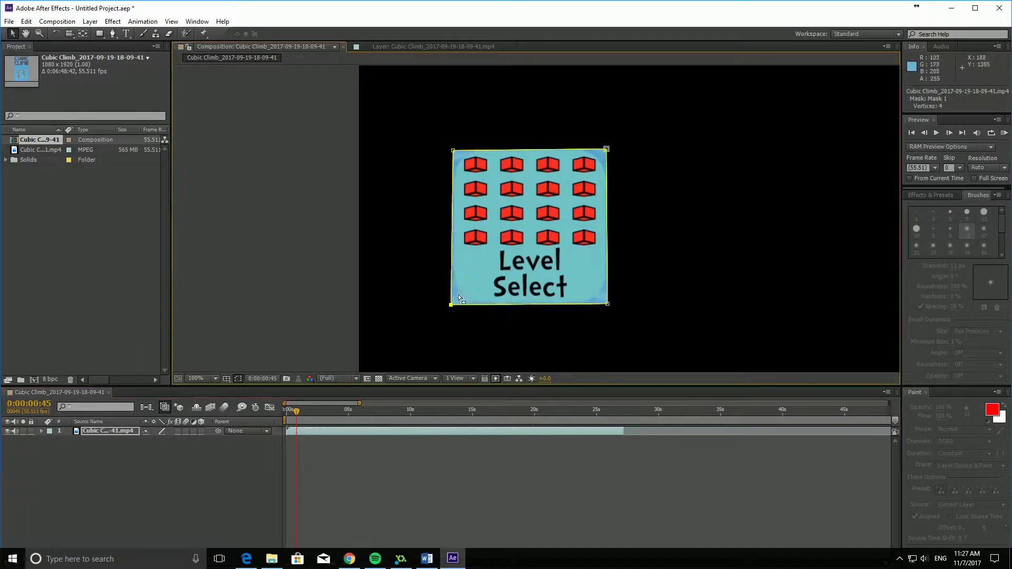
mouse_move(452, 308)
mouse_down()
mouse_move(480, 315)
mouse_move(448, 302)
mouse_move(456, 306)
mouse_up()
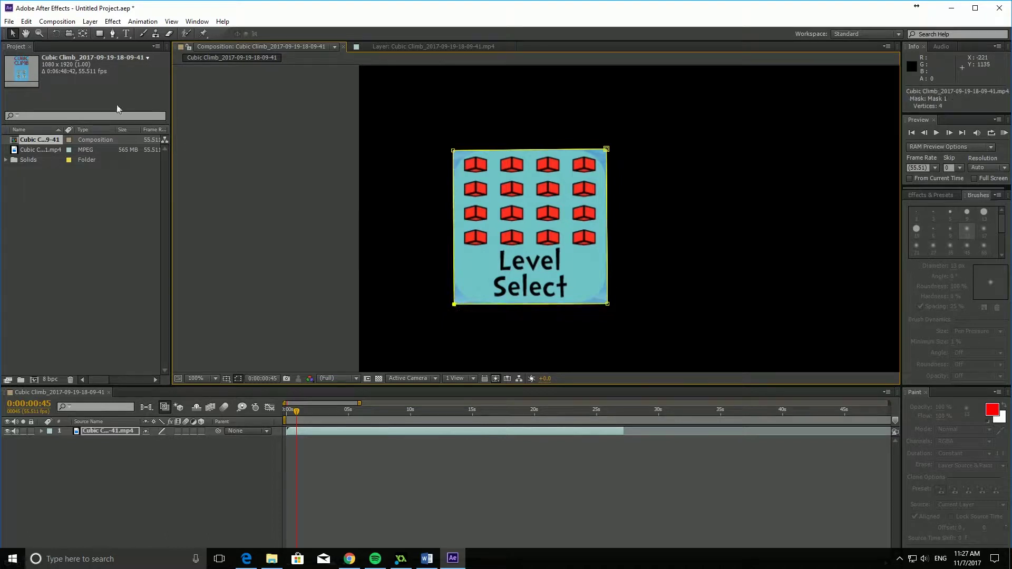
click(113, 35)
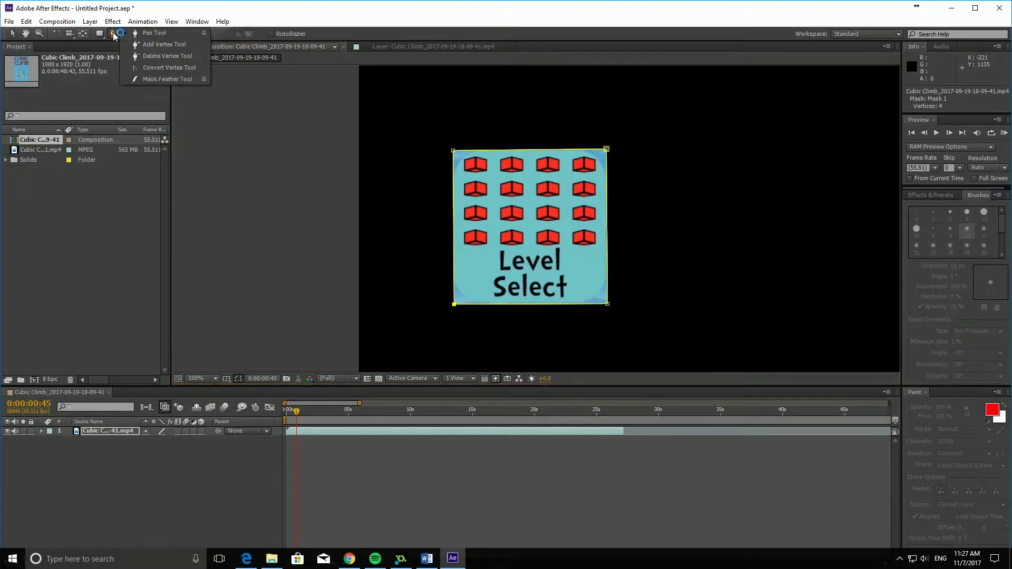
click(179, 47)
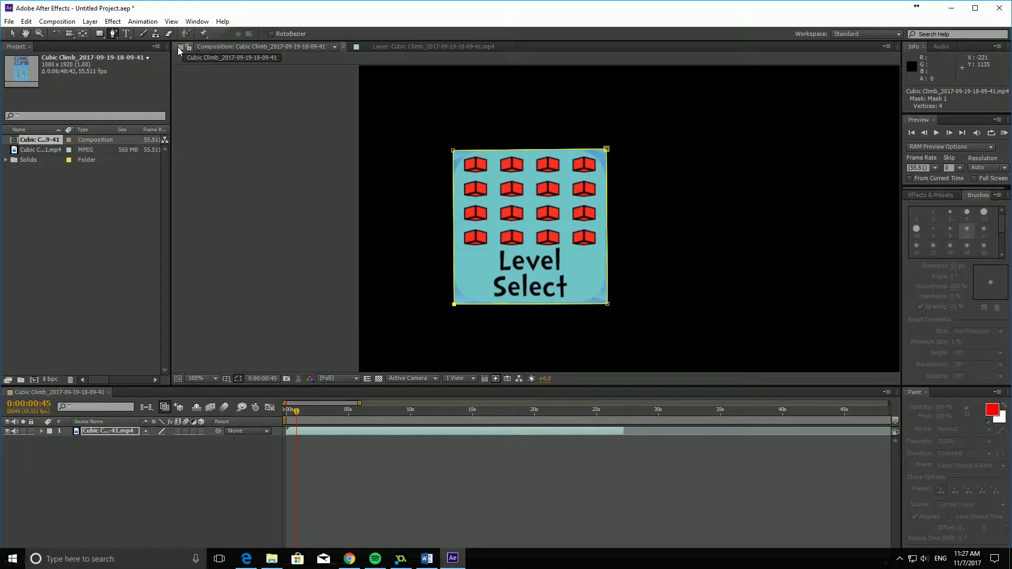
click(453, 228)
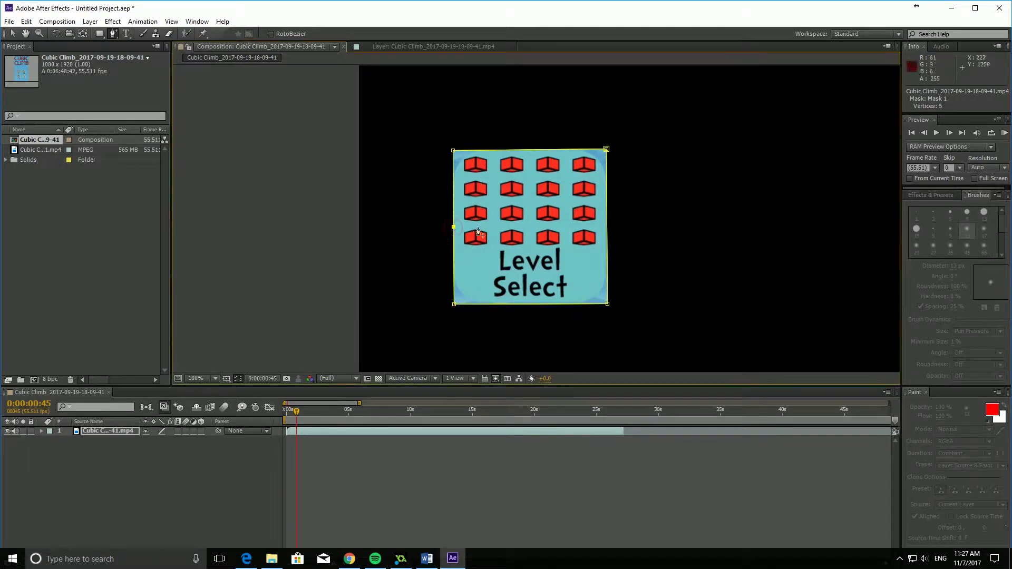
click(114, 36)
click(145, 32)
click(13, 33)
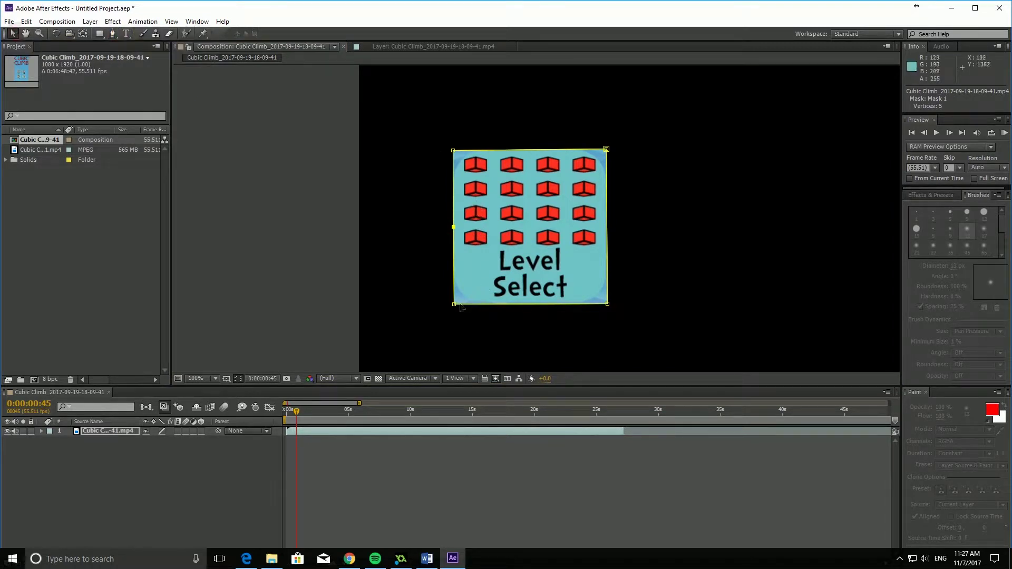
mouse_move(454, 305)
mouse_down()
mouse_move(464, 296)
mouse_move(463, 308)
mouse_move(429, 219)
mouse_move(530, 270)
mouse_move(486, 266)
mouse_move(454, 303)
mouse_up()
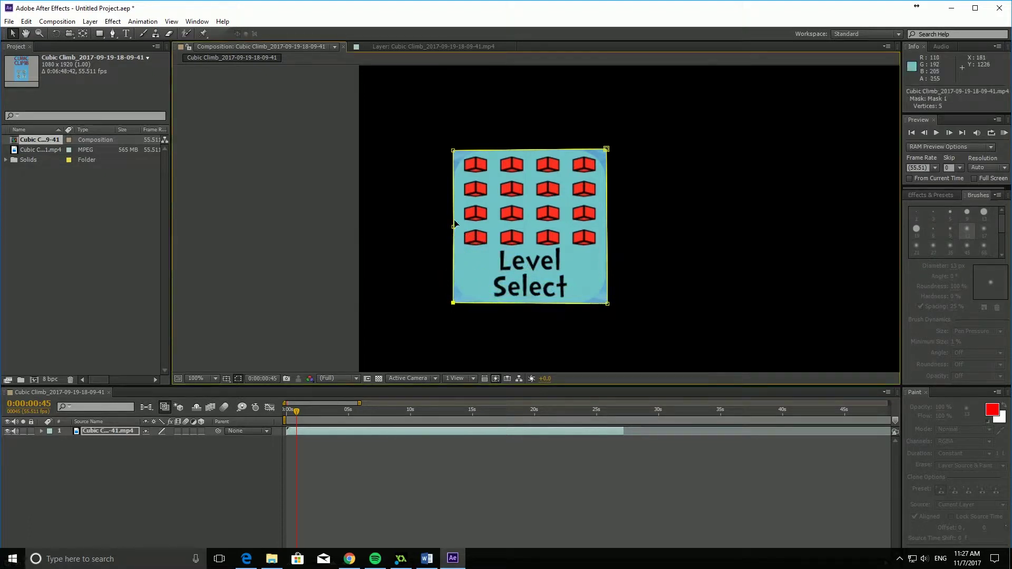
- Remove the middle vertex from the mask's left edge with the Delete Vertex tool, and nudge the lower-left corner inward
click(112, 33)
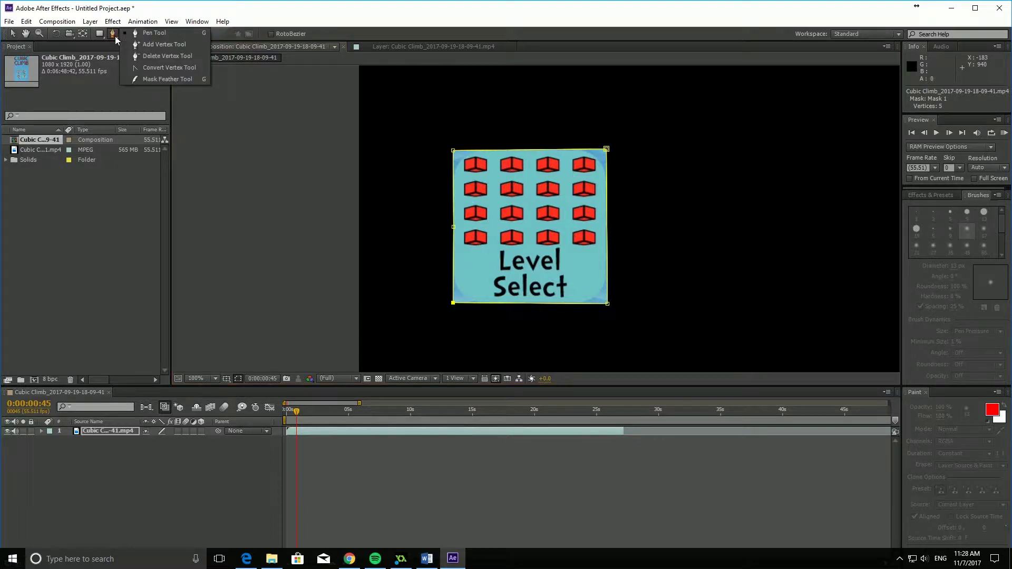
click(174, 57)
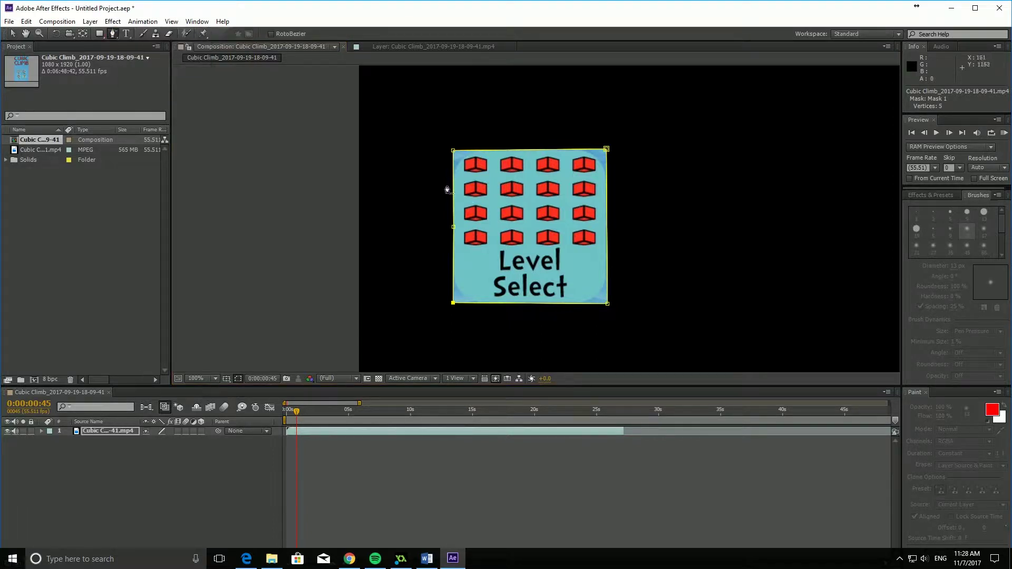
click(460, 227)
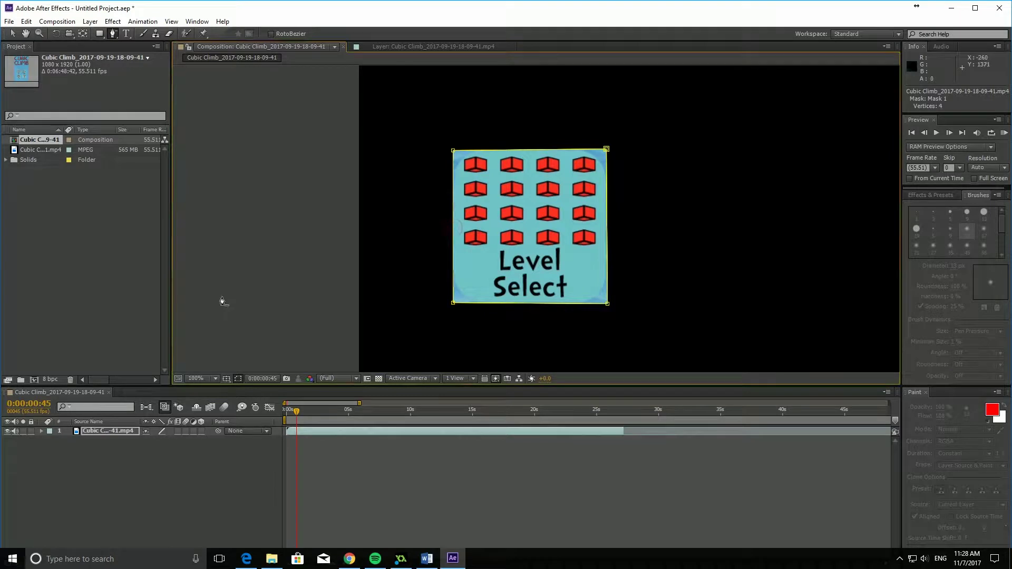
click(12, 34)
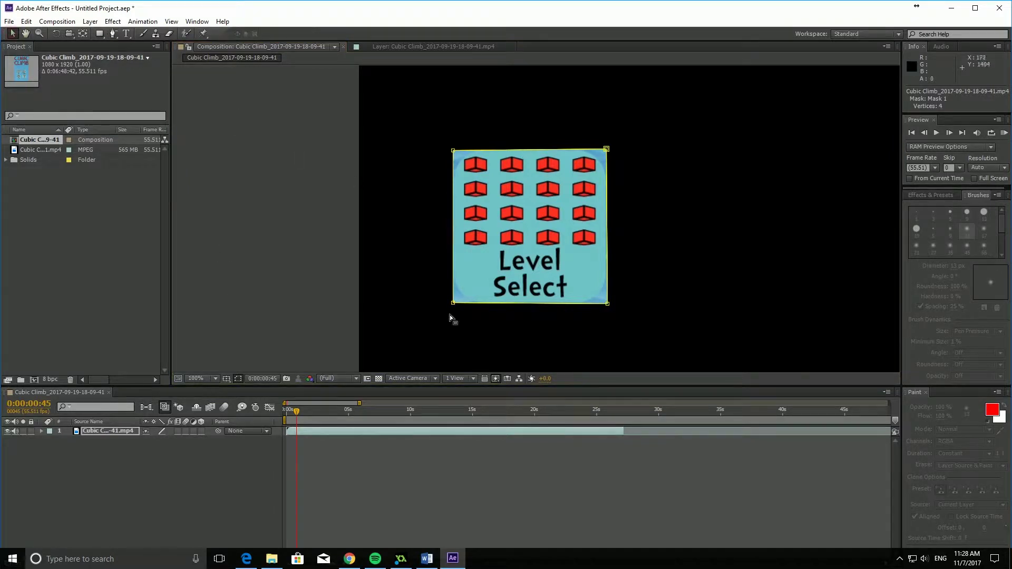
drag(454, 304, 455, 300)
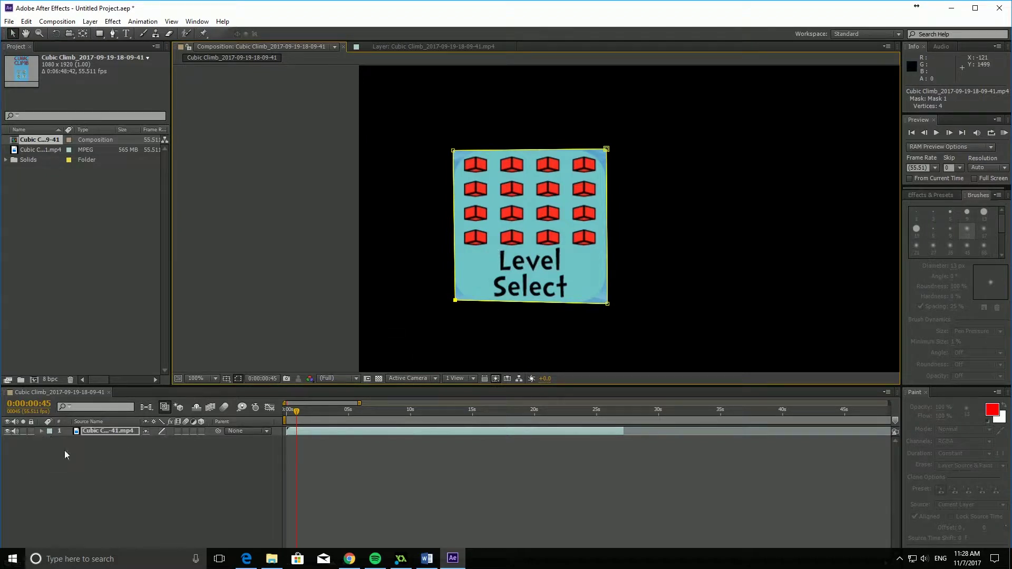
- Expand the video layer's properties and delete Mask 1, keeping its mask colour as it is
click(42, 431)
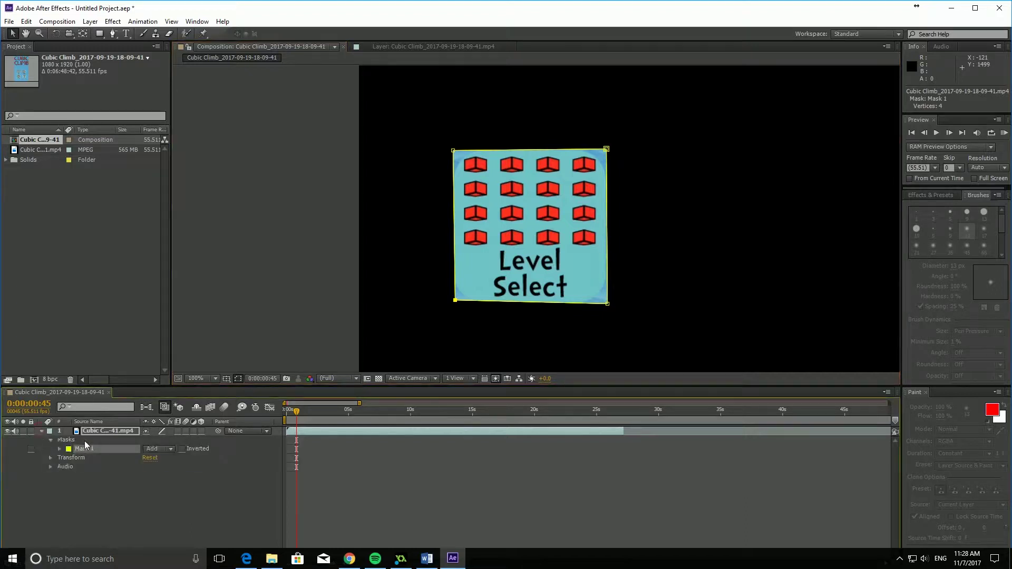
click(50, 440)
click(50, 441)
click(68, 449)
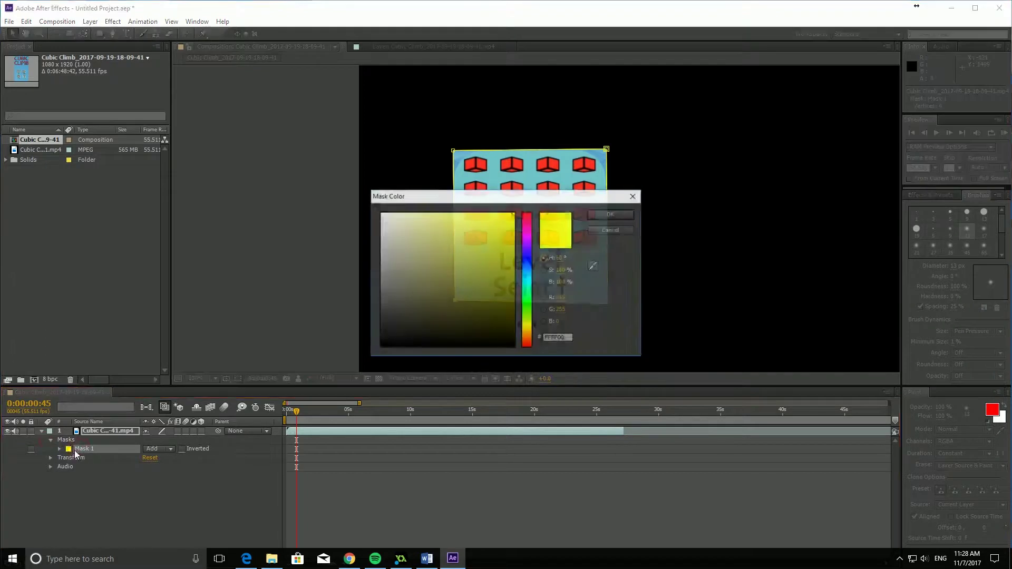
click(610, 215)
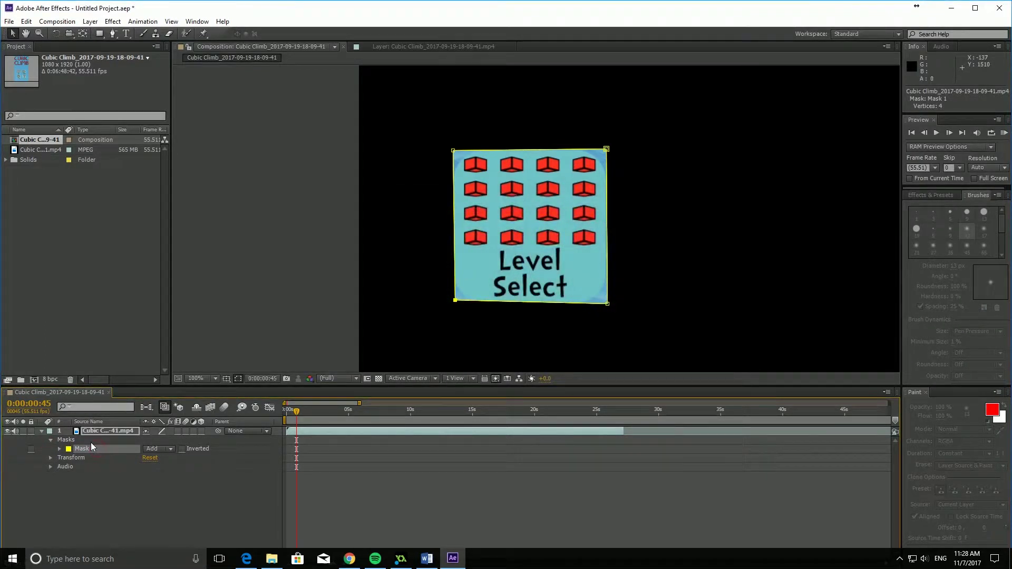
key(Delete)
click(83, 450)
key(Delete)
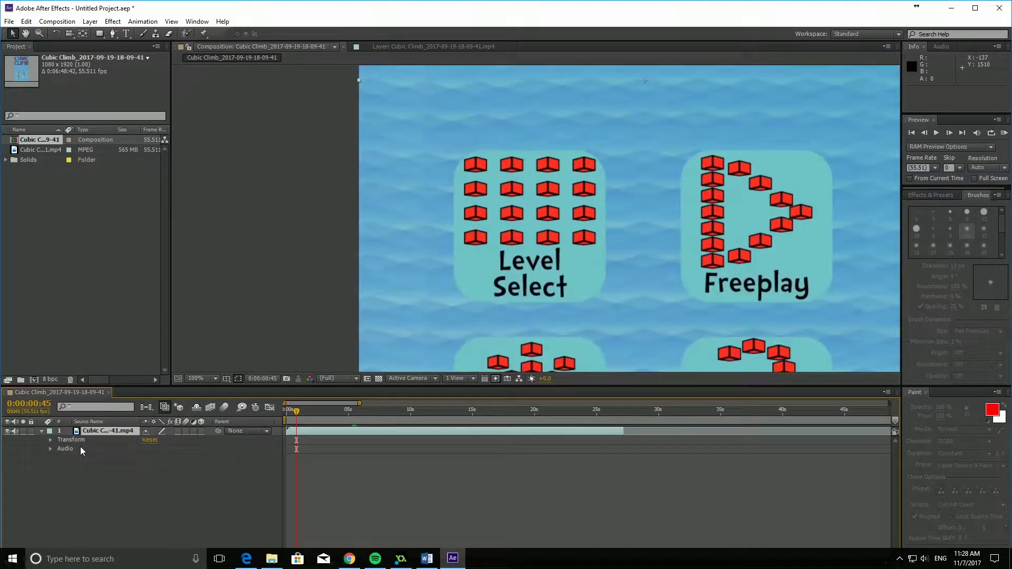
scroll(563, 200, down, 4)
drag(654, 165, 632, 201)
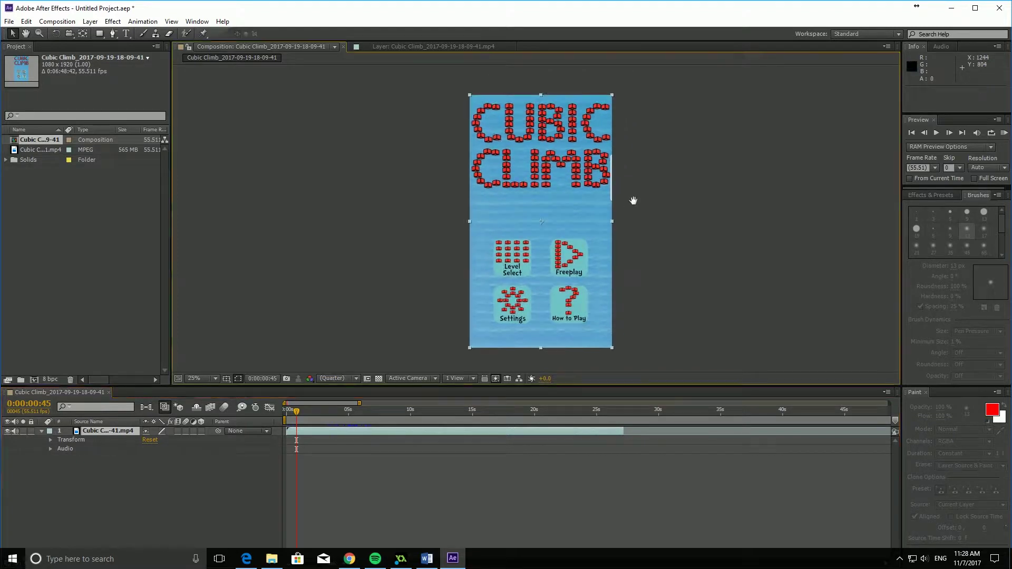
- Collapse the video layer's properties and add a new 1080 × 1920 px solid layer named Royal Blue Solid 1
click(42, 433)
right_click(108, 470)
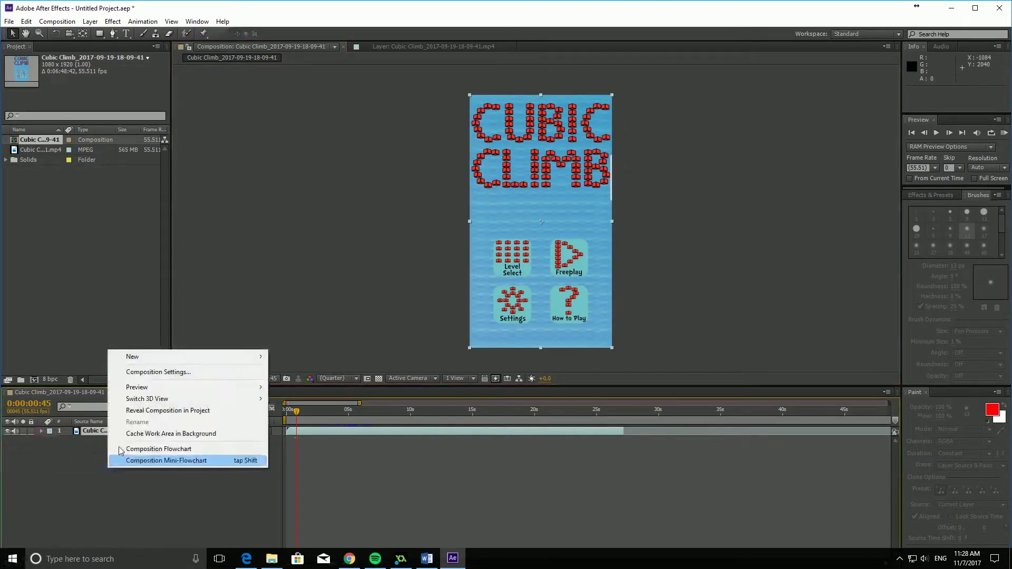
mouse_move(170, 358)
click(315, 384)
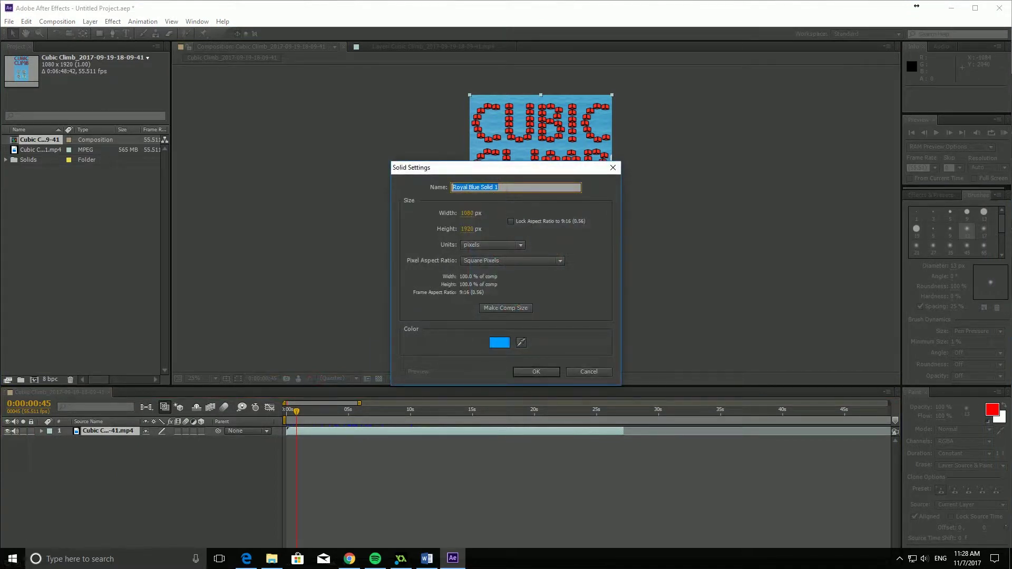
click(544, 373)
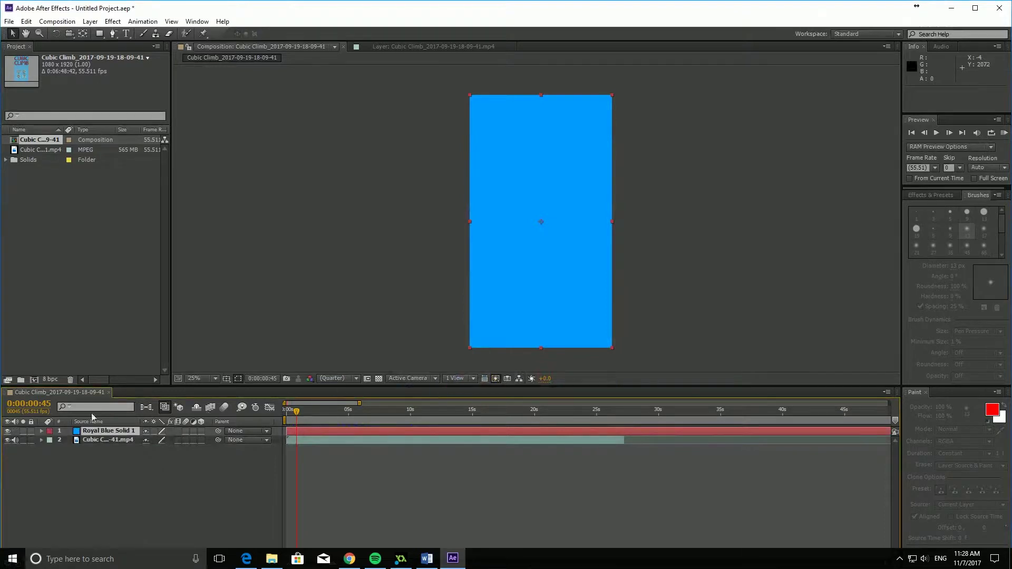
- Hide the blue solid, move the playhead to 0:00:05:38 where the orange cube appears, and show the solid again
click(8, 431)
drag(296, 411, 357, 415)
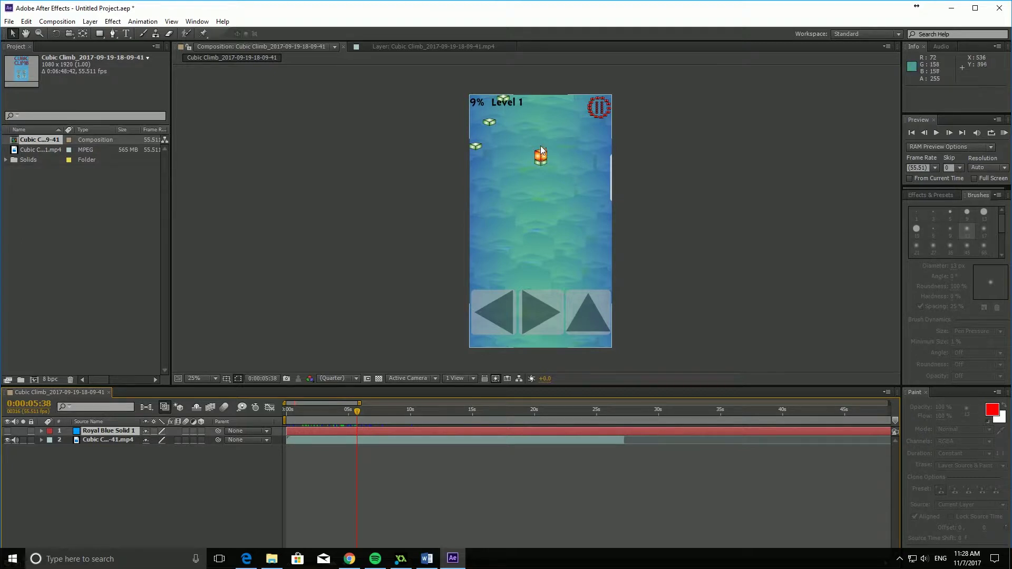
click(107, 434)
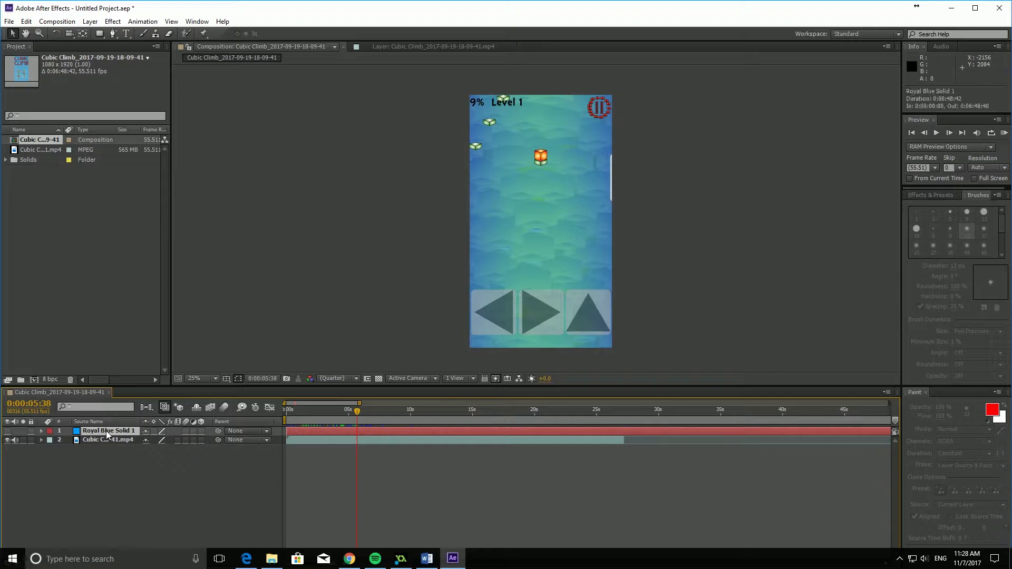
click(8, 432)
- Draw a rectangular mask about 188 by 200 px on the blue solid, and move the masked solid over the orange cube
click(102, 35)
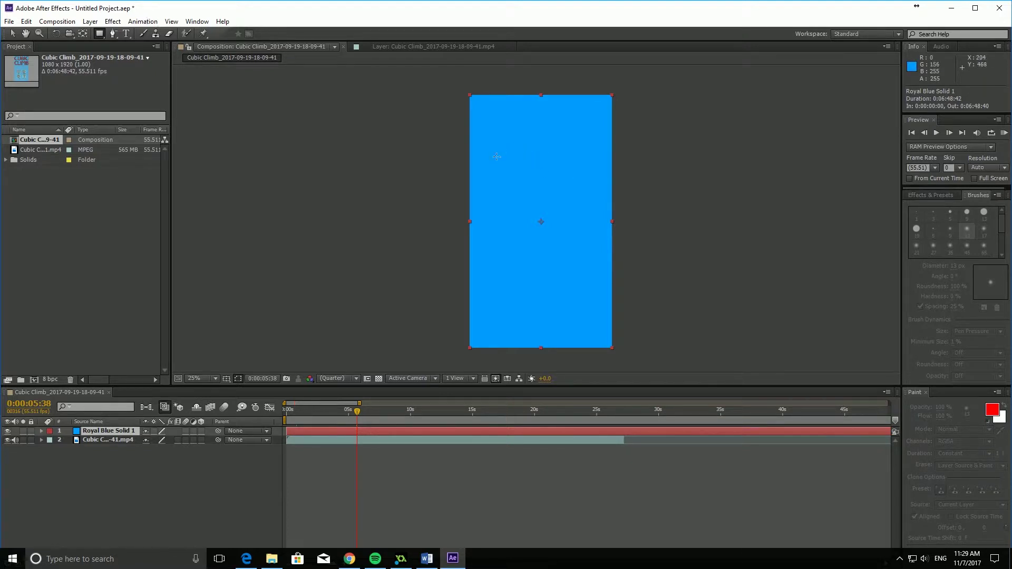
drag(496, 156, 521, 183)
key(period)
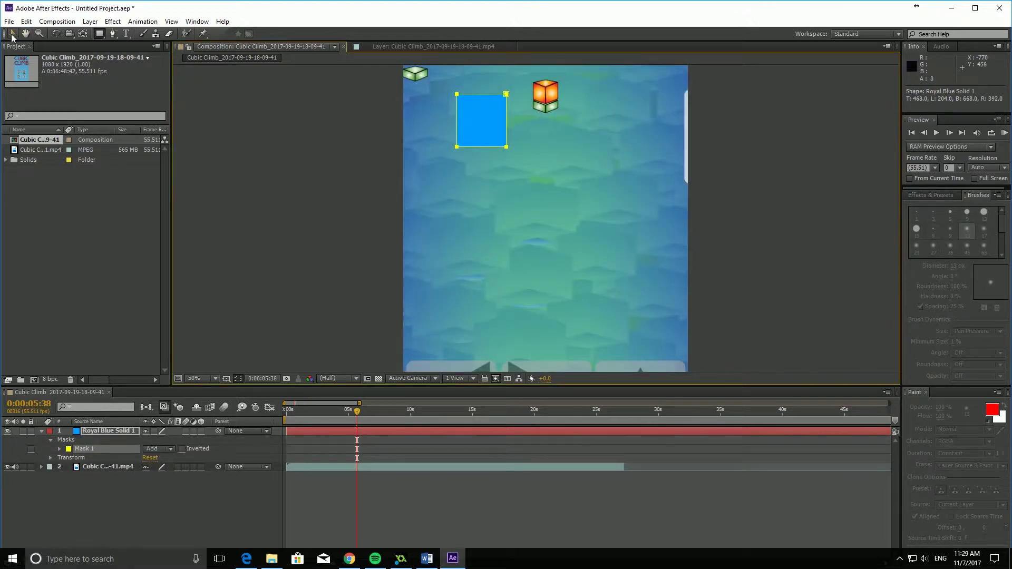
key(period)
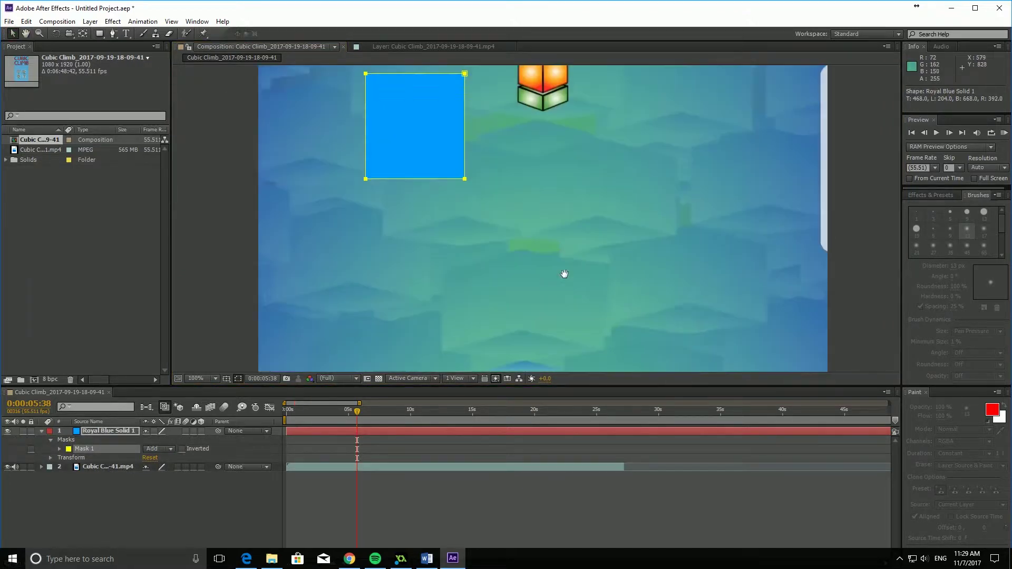
drag(564, 274, 554, 350)
drag(542, 224, 542, 270)
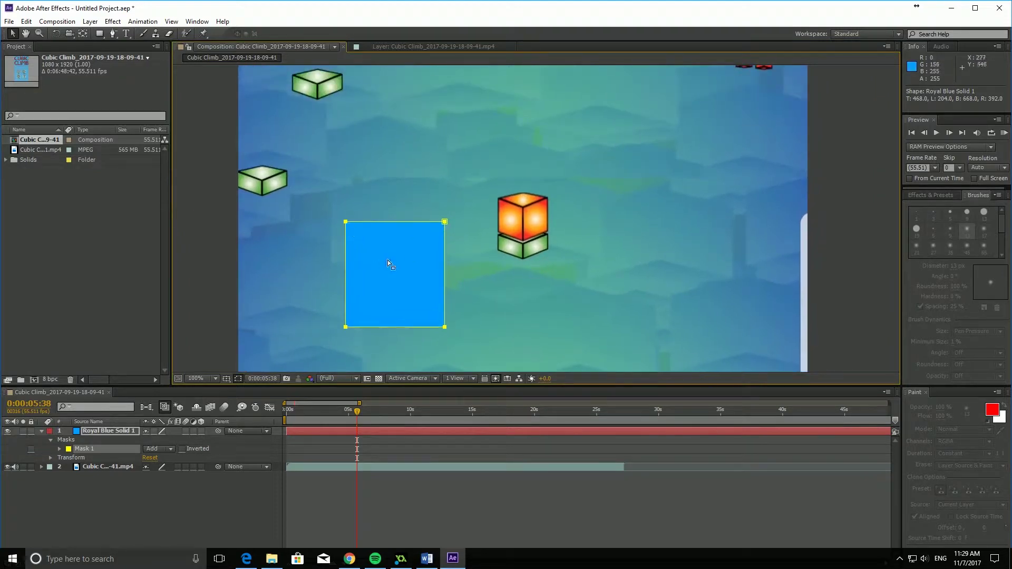
drag(441, 236, 442, 236)
drag(394, 265, 527, 210)
click(603, 207)
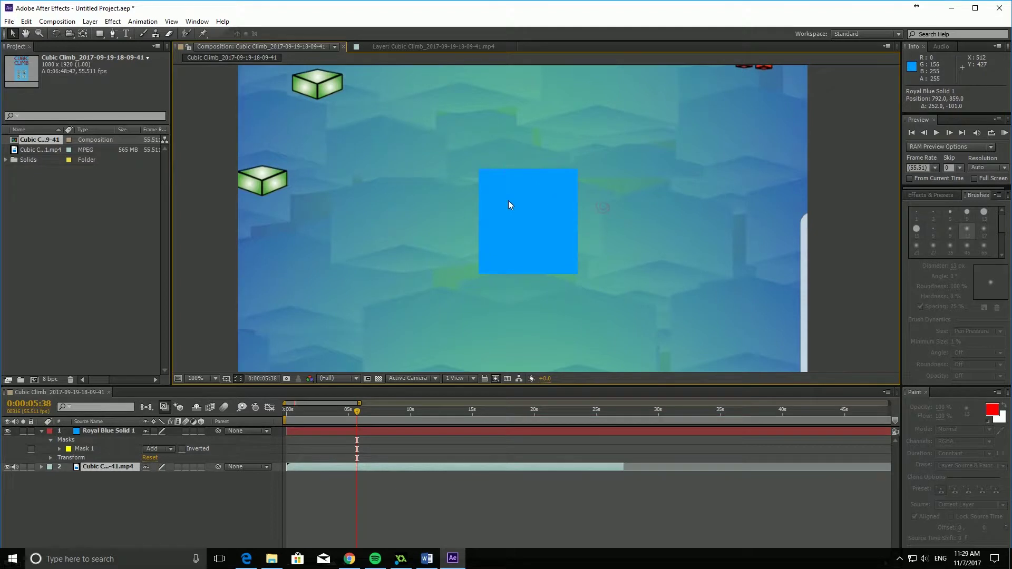
- Reshape Mask 1 by pulling its four corner vertices in around the front faces of the orange cube
click(115, 443)
click(124, 448)
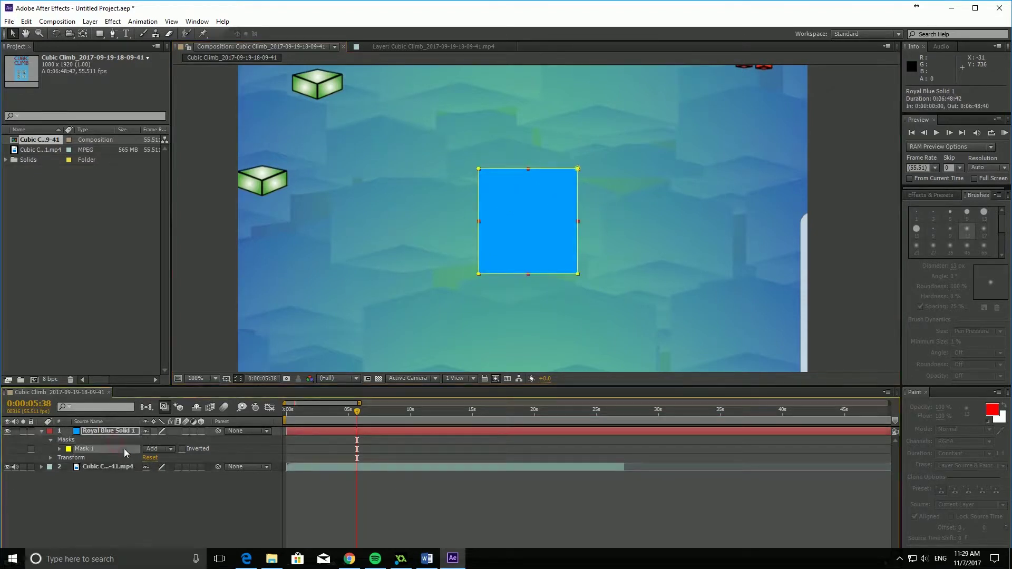
mouse_move(479, 172)
mouse_down()
mouse_move(495, 193)
mouse_move(486, 182)
mouse_up()
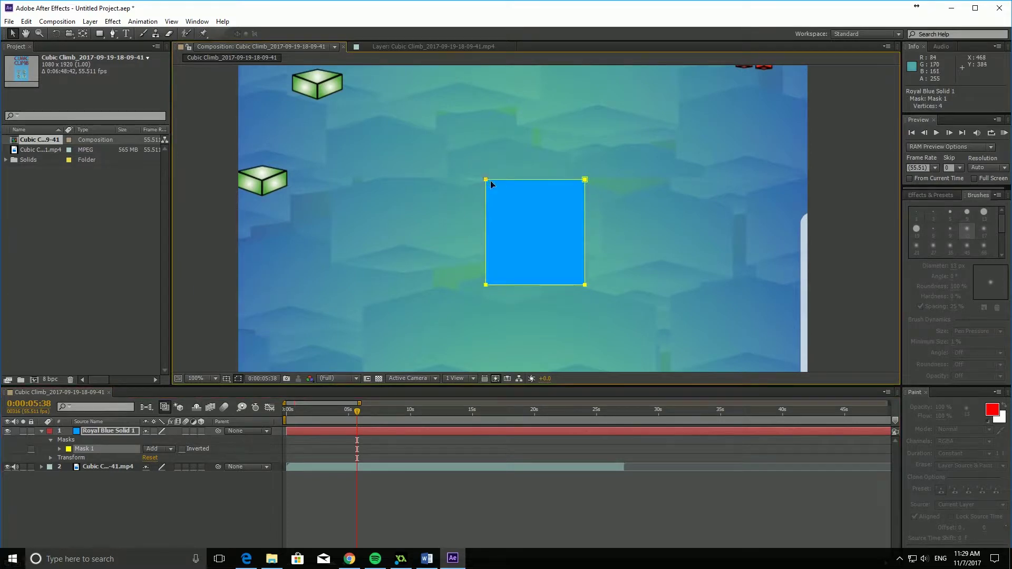
double_click(489, 181)
drag(488, 182, 501, 198)
drag(486, 284, 498, 232)
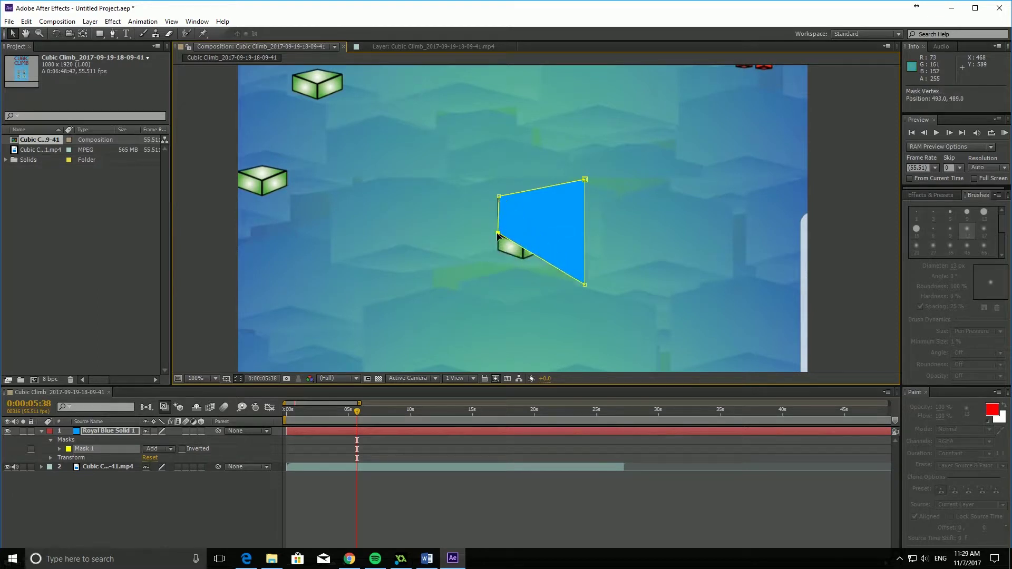
drag(587, 181, 549, 199)
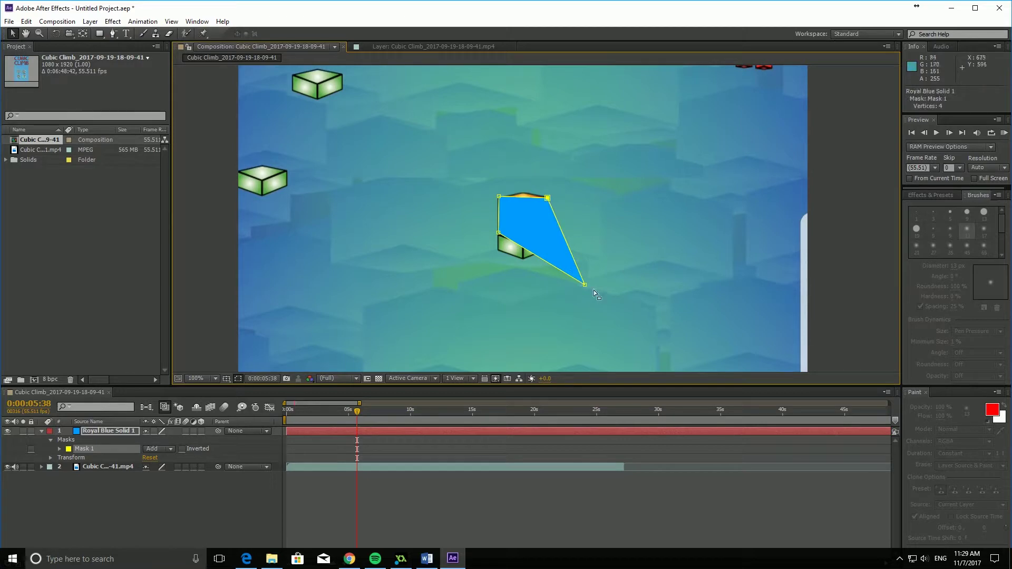
drag(584, 286, 549, 231)
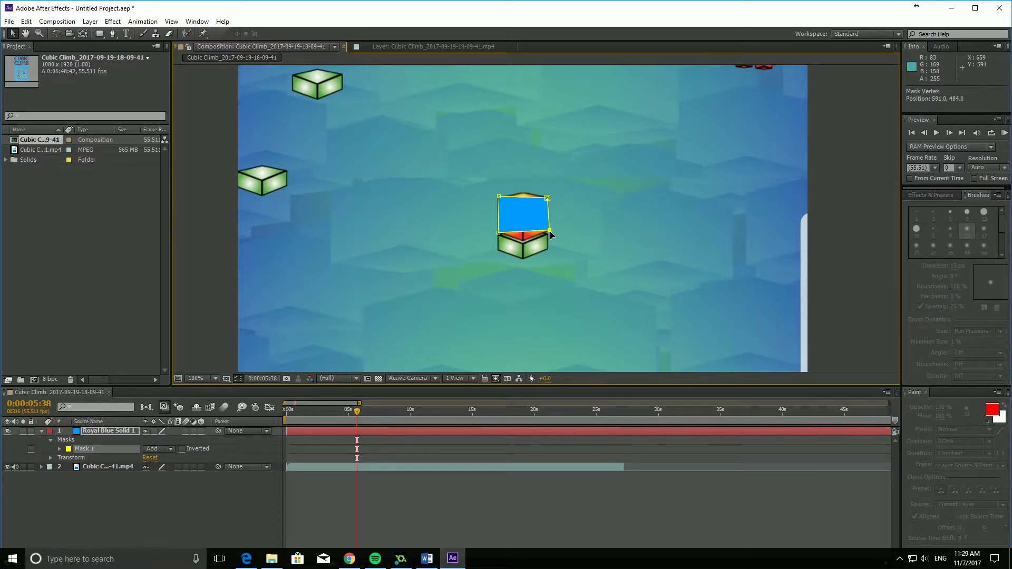
click(548, 198)
click(498, 198)
click(498, 231)
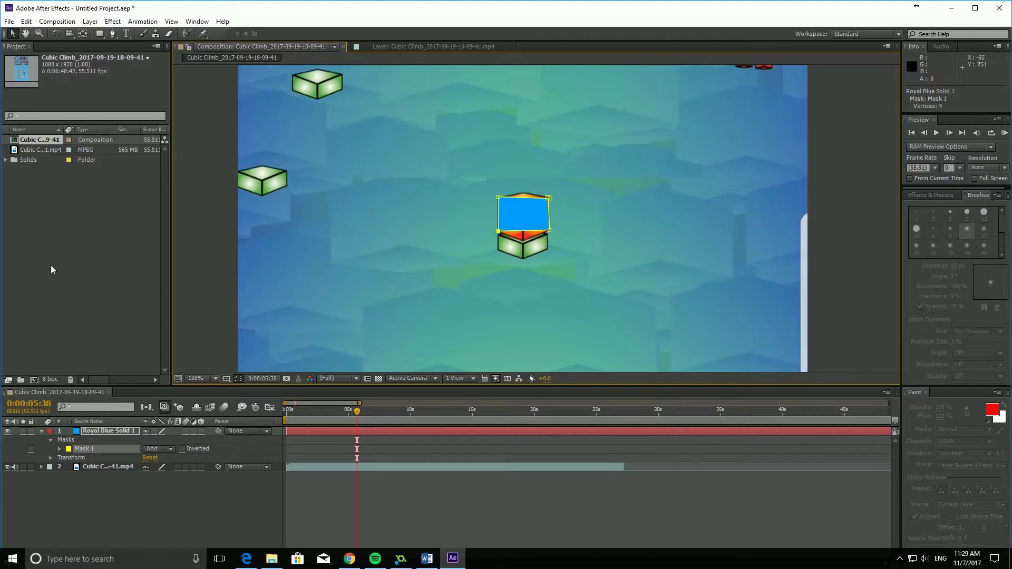
- Set the blue solid's opacity to 76% in its Transform properties, and collapse the layer
click(53, 459)
click(50, 458)
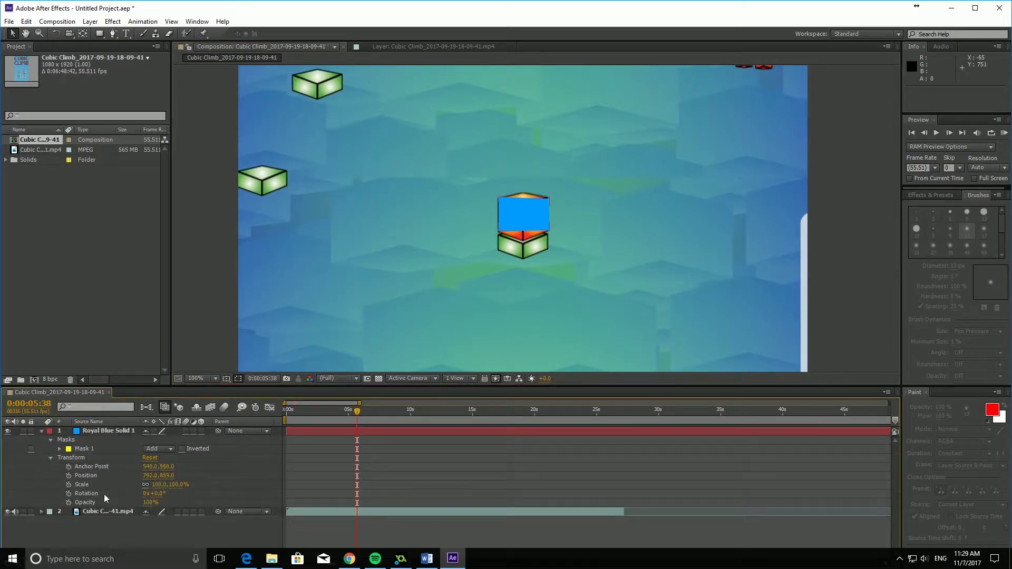
click(143, 502)
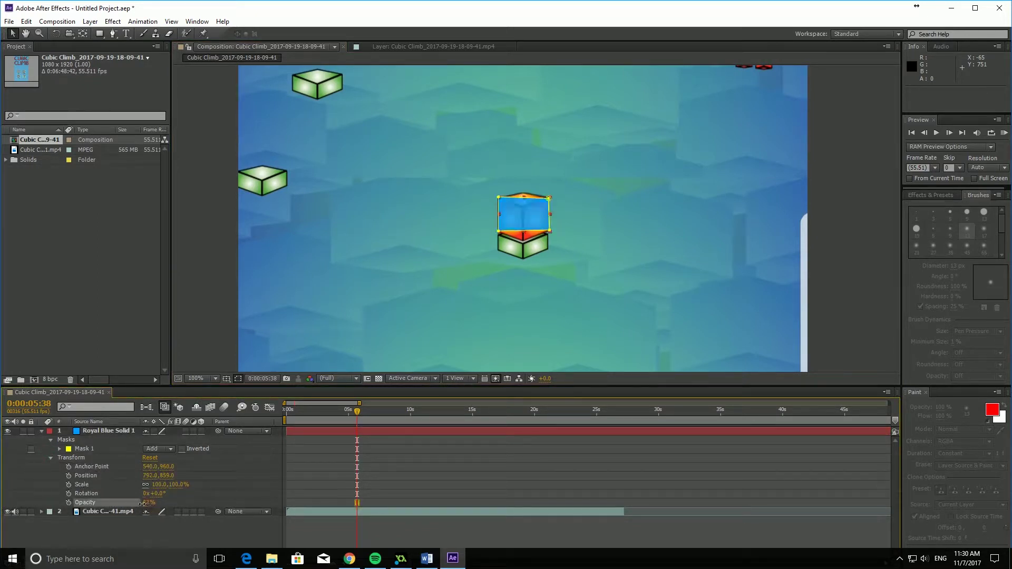
drag(139, 504, 138, 504)
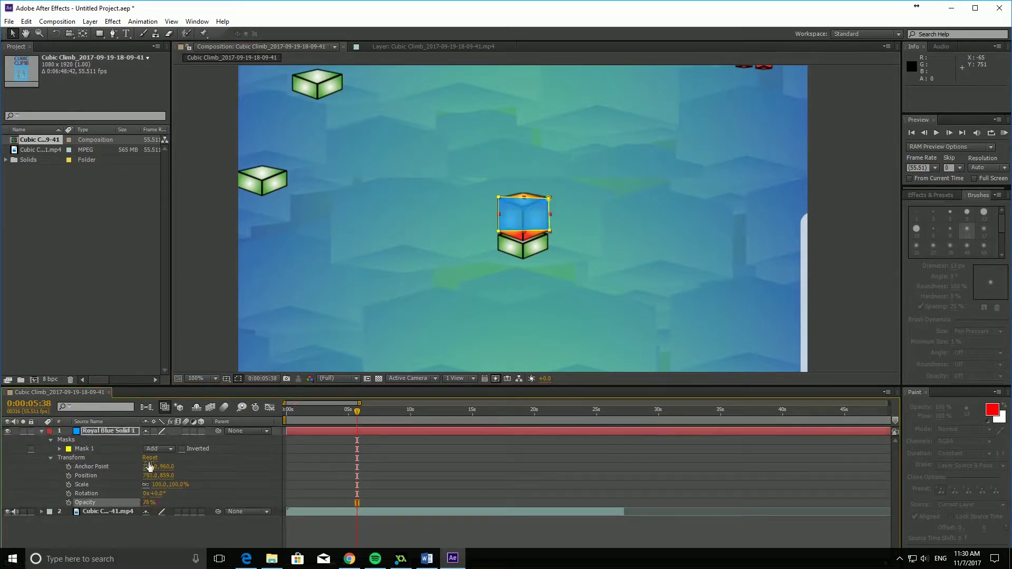
click(42, 431)
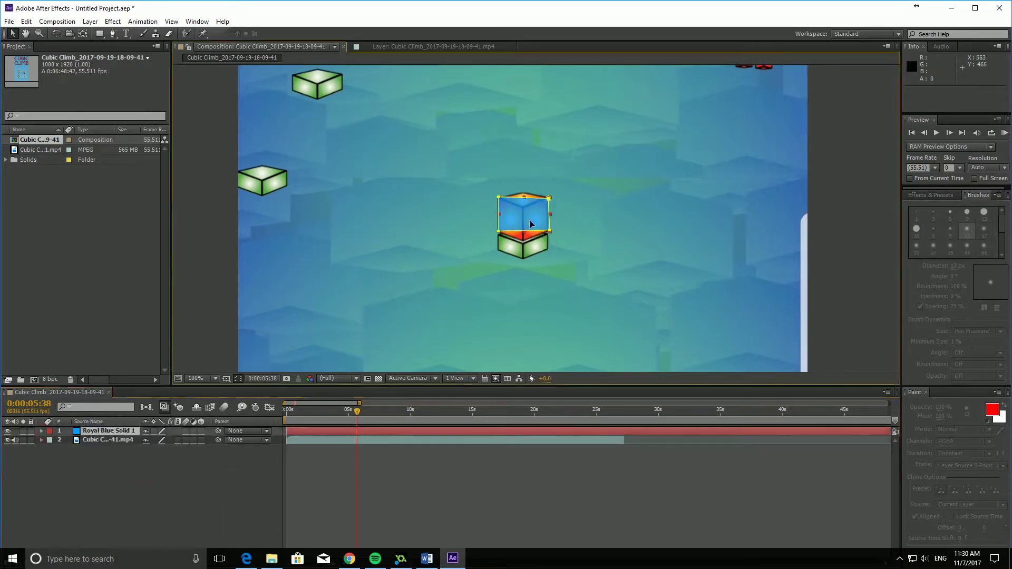
- Fine-tune the mask's two lower corners and its upper-left corner to match the cube's side edges
drag(498, 230, 498, 235)
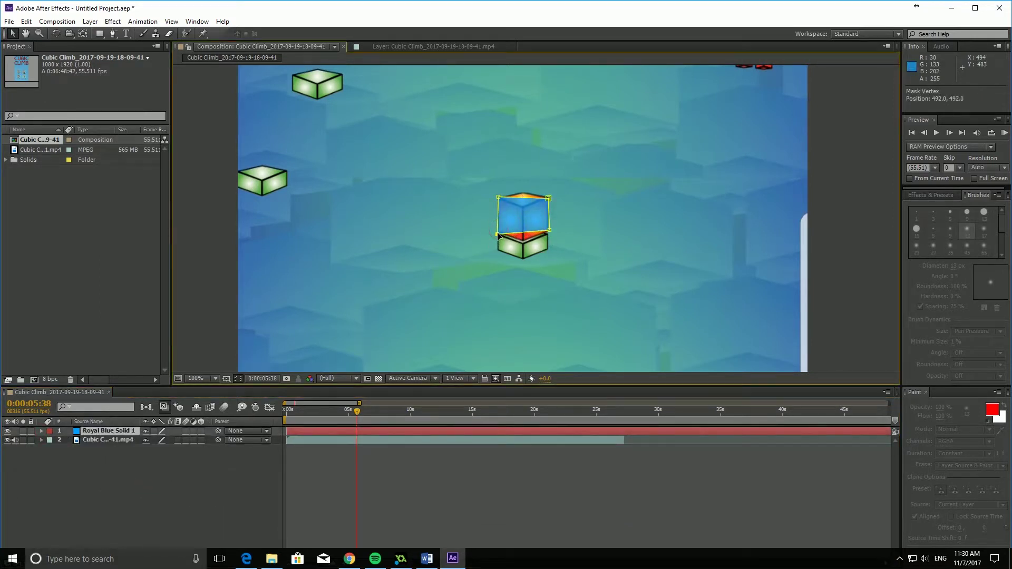
click(549, 231)
drag(549, 232, 550, 236)
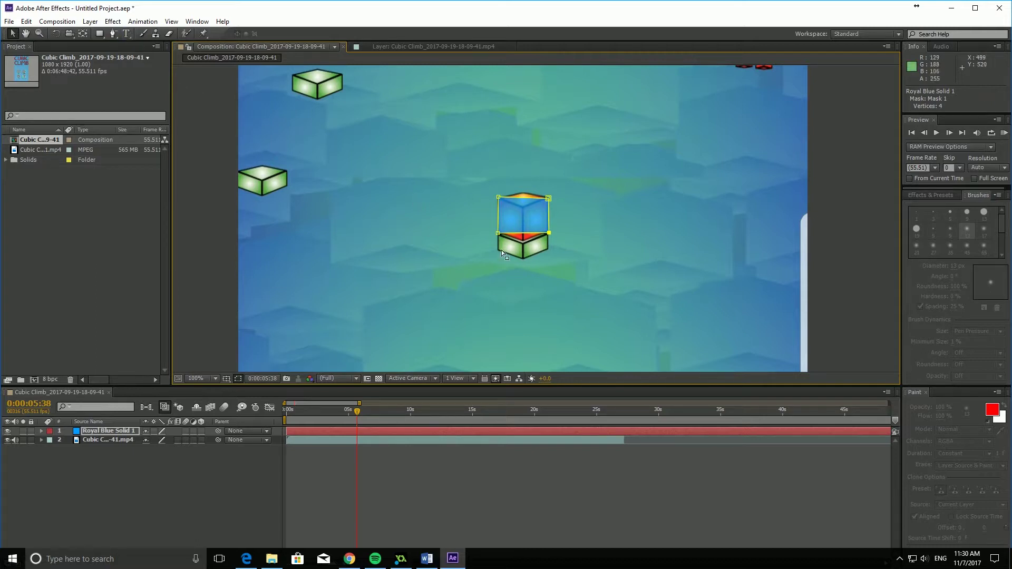
drag(499, 199, 499, 200)
drag(500, 199, 499, 198)
- Add a vertex midway along the mask's upper and lower edges, and pull both out to the cube's top and bottom points
drag(112, 33, 150, 48)
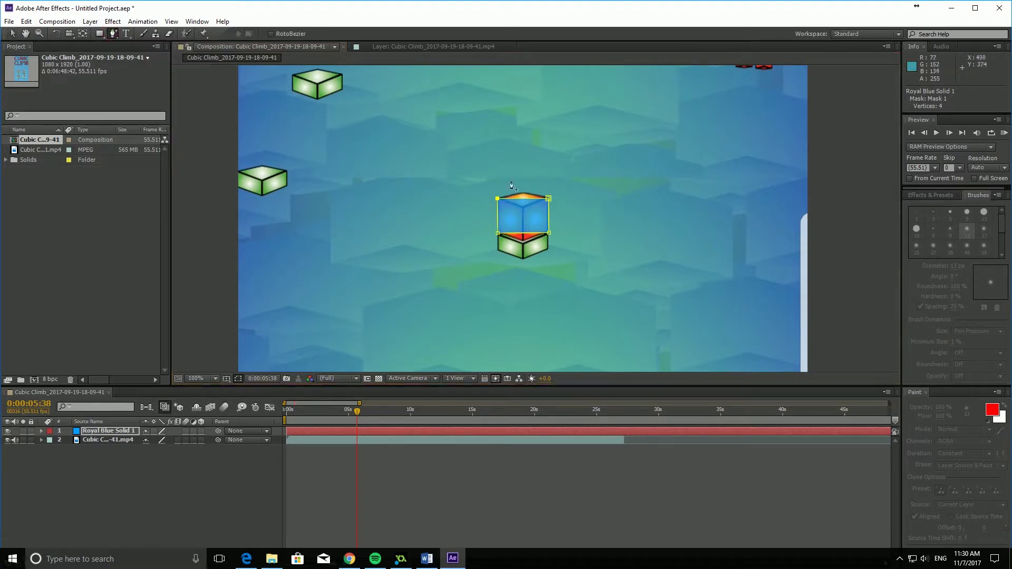
click(522, 198)
click(524, 233)
click(13, 34)
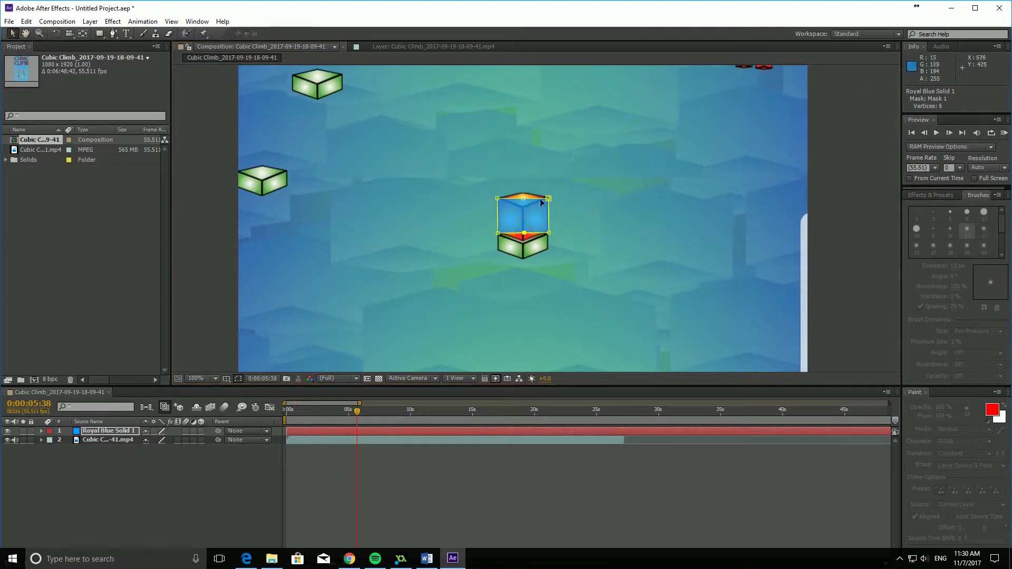
key(period)
drag(509, 179, 510, 166)
drag(514, 248, 511, 264)
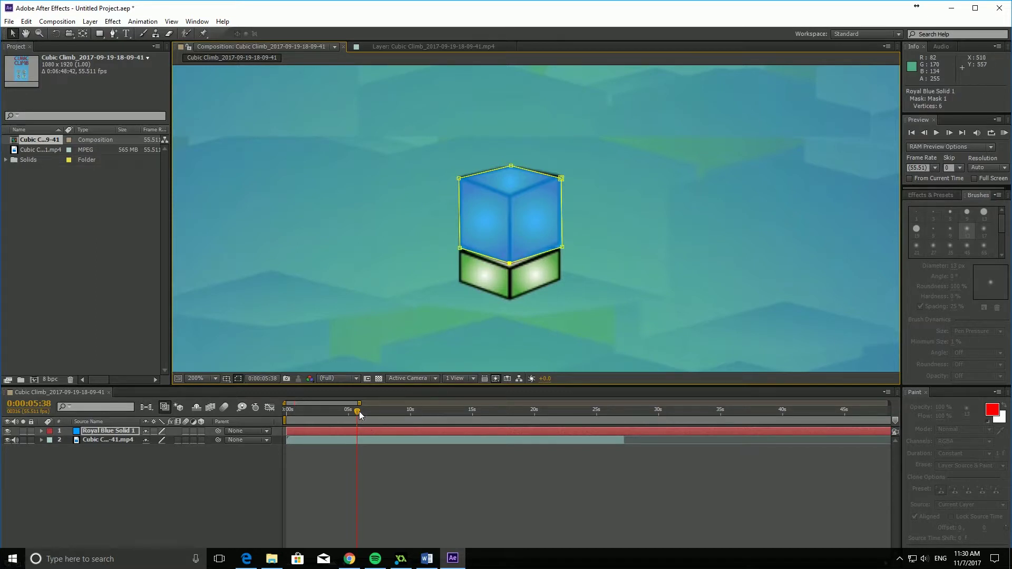
- Place a layer marker on the blue solid at 0:00:05:38, and compare the mask with the cube at 0:00:05:36 and 0:00:05:40
key(m)
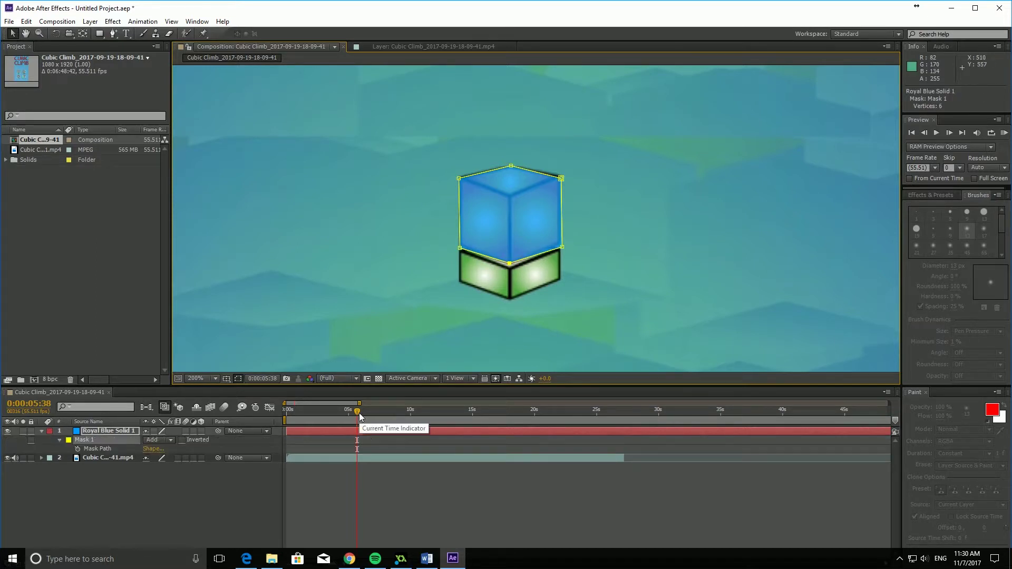
key(m)
key(m)
key(m)
key(m)
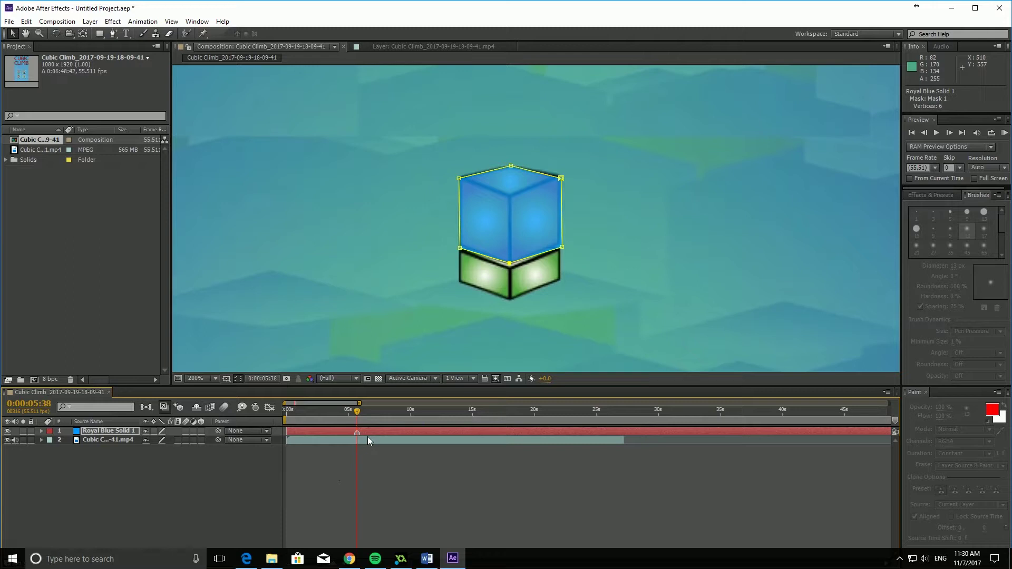
mouse_move(356, 410)
mouse_down()
mouse_move(366, 409)
mouse_move(357, 414)
mouse_up()
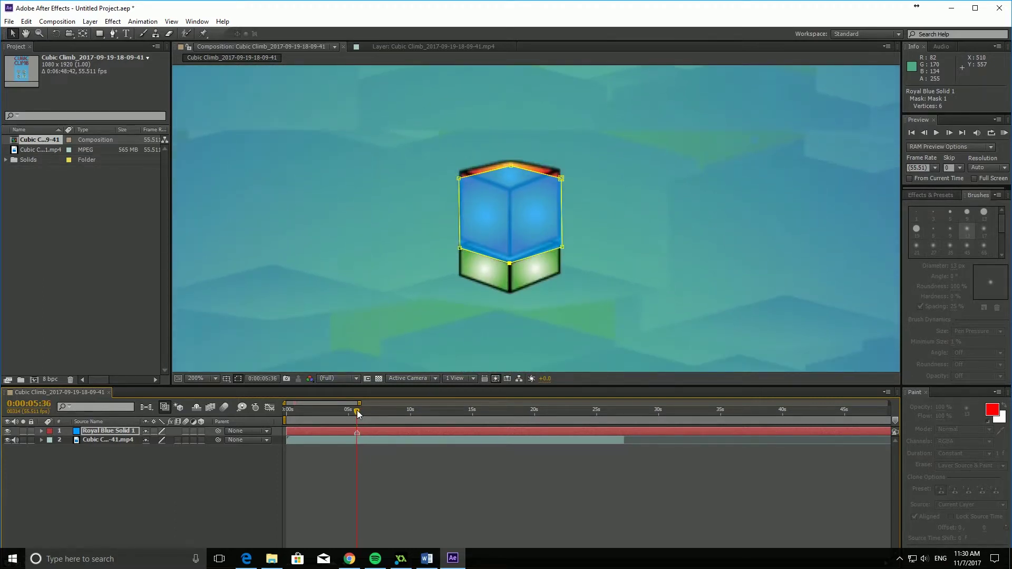
drag(356, 410, 357, 410)
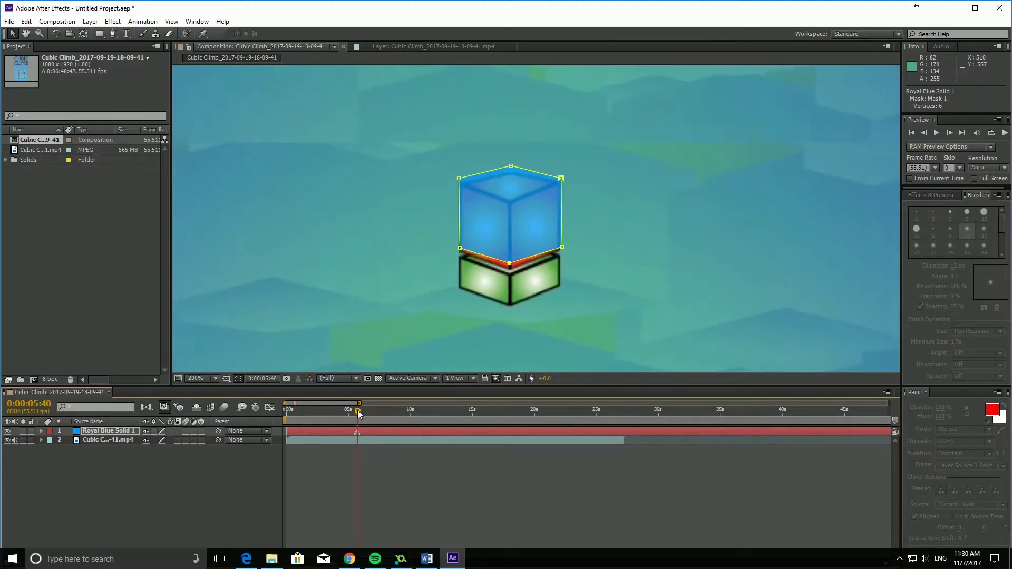
- Expand Mask 1's properties, try softening its edges with Mask Feather, and return the feather to 0 pixels
click(41, 431)
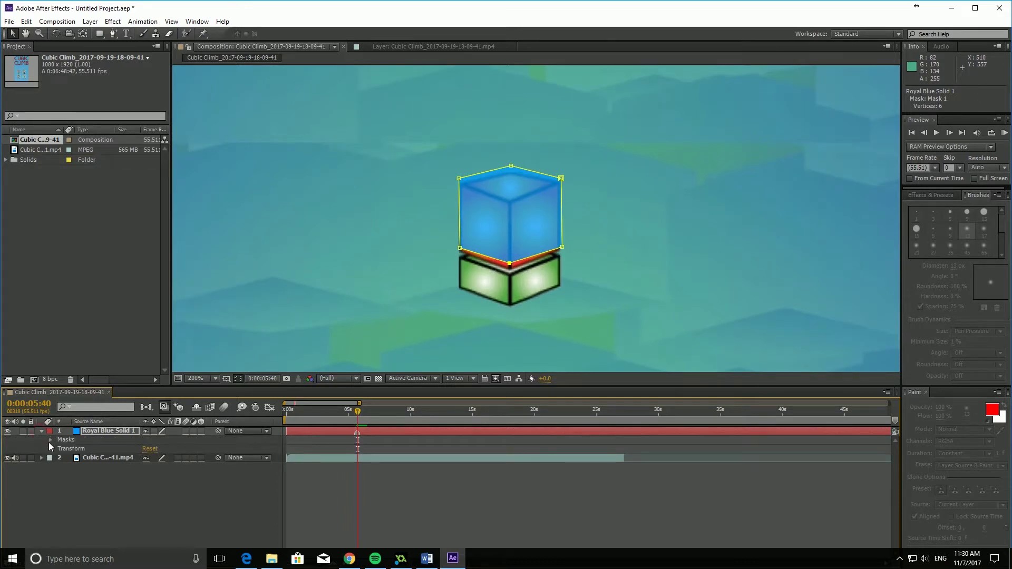
click(49, 440)
click(59, 448)
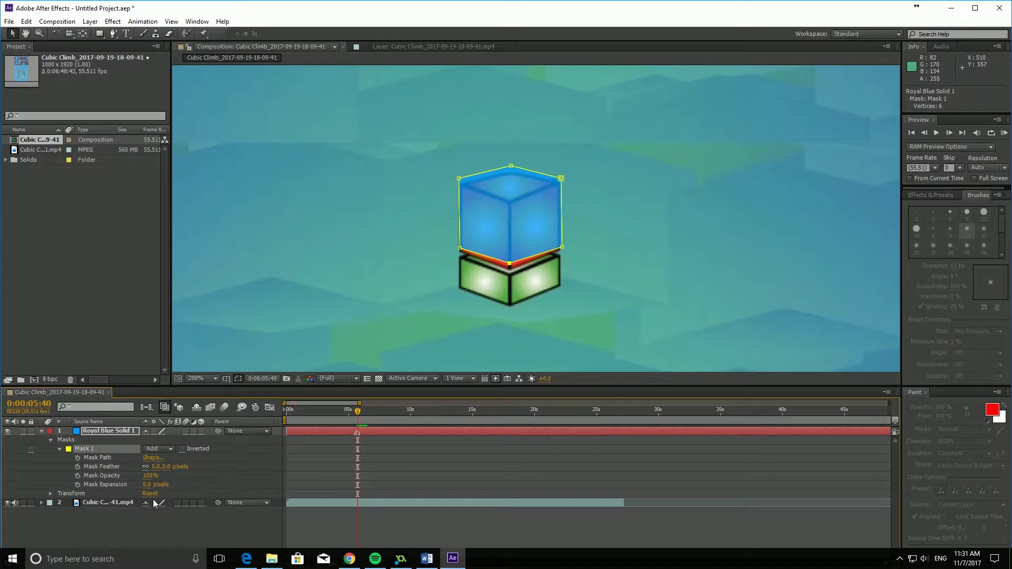
drag(147, 485, 170, 466)
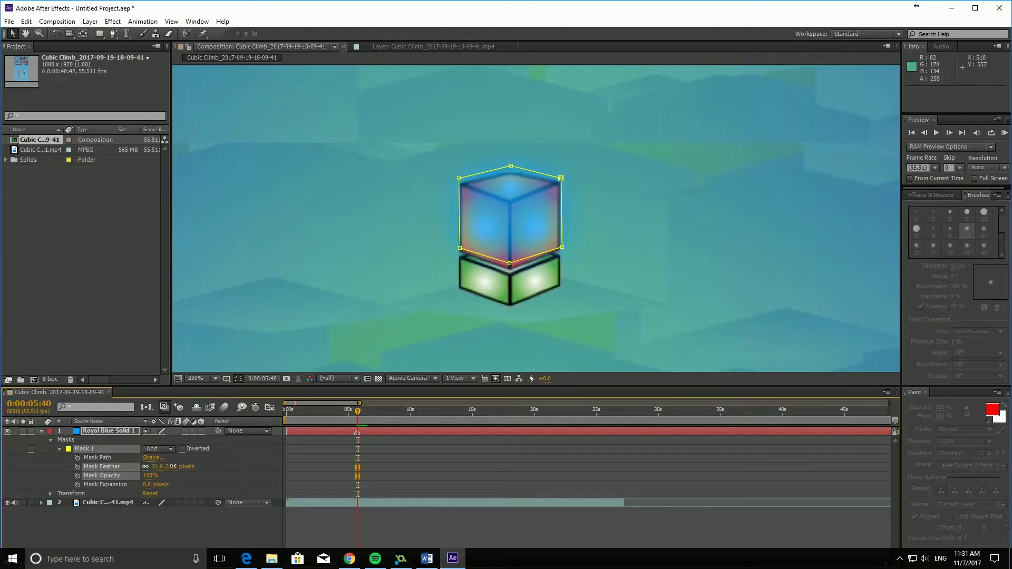
drag(166, 467, 150, 467)
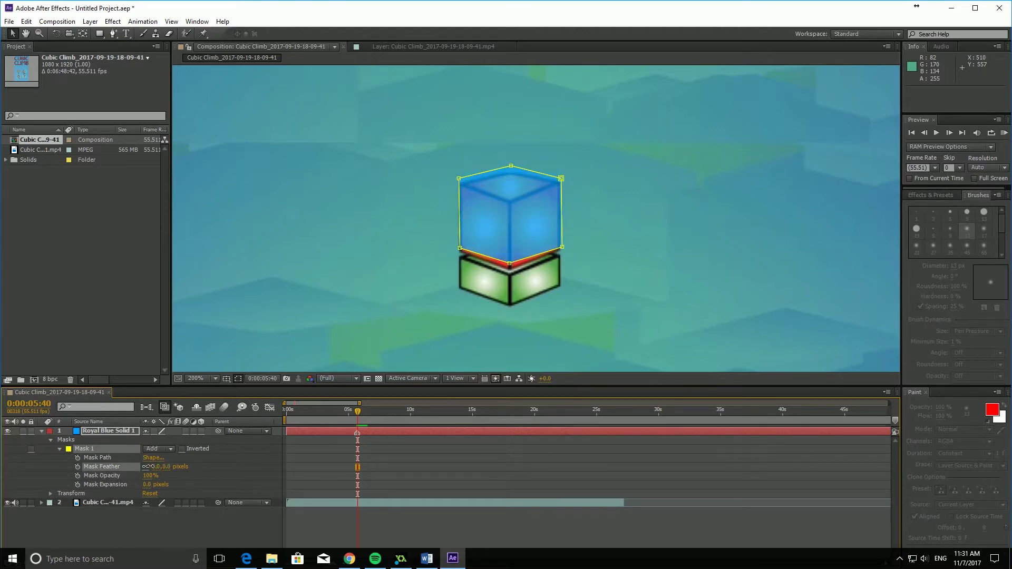
drag(153, 468, 143, 467)
- Step frame by frame around 0:00:05:39 to examine how the cube moves relative to the mask
key(Page_Down)
key(Page_Down)
key(Page_Up)
key(Page_Up)
key(Page_Up)
key(Page_Up)
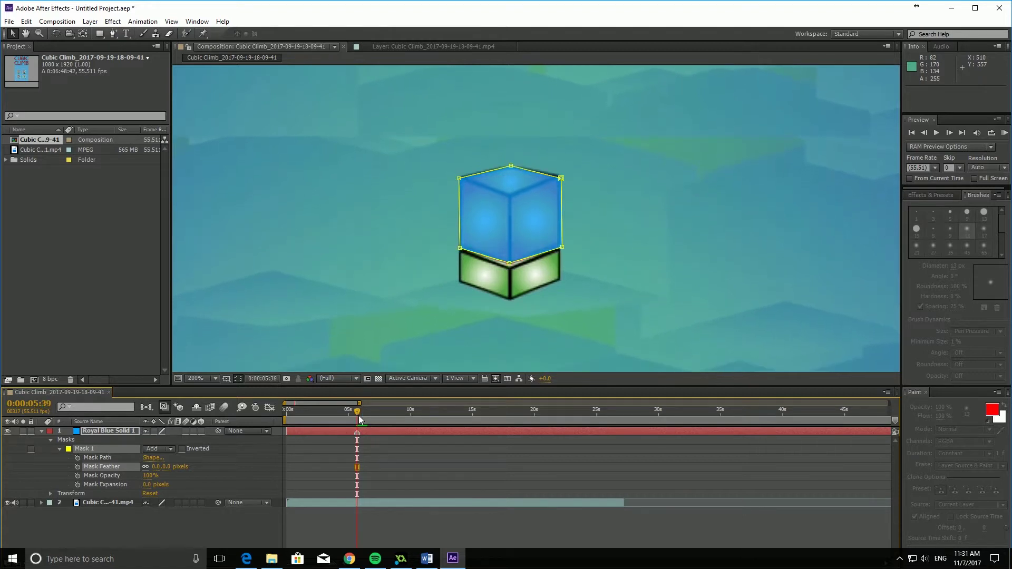
key(Page_Down)
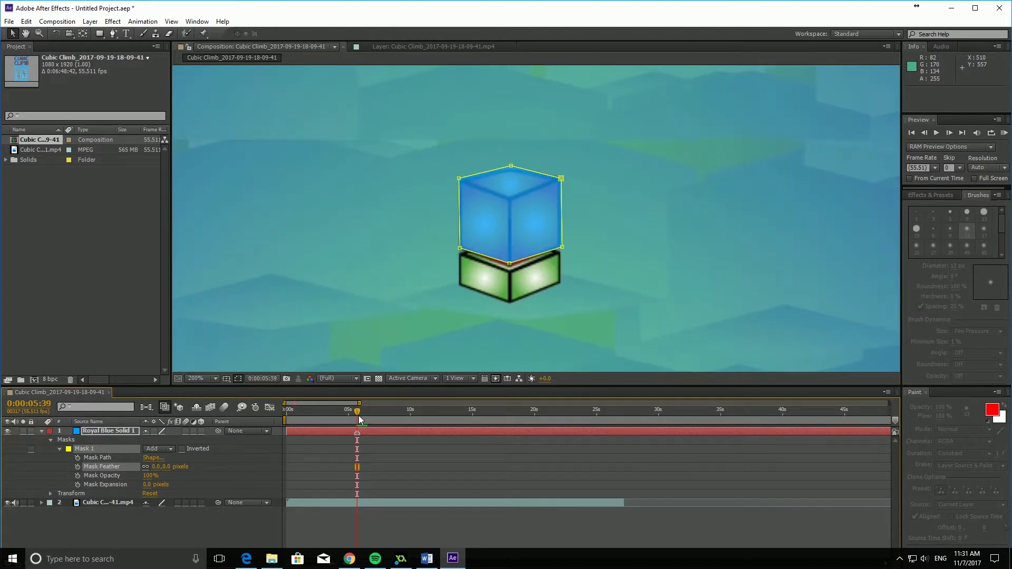
- Start keyframing Mask 1's Mask Path at 0:00:05:38, and move the whole mask onto the cube at 0:00:05:48
key(Page_Up)
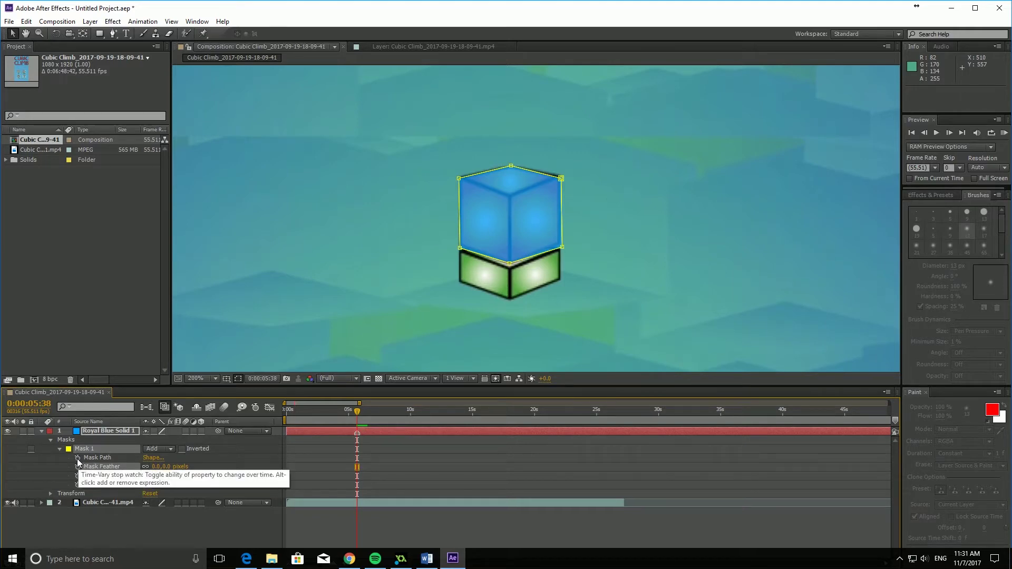
click(76, 457)
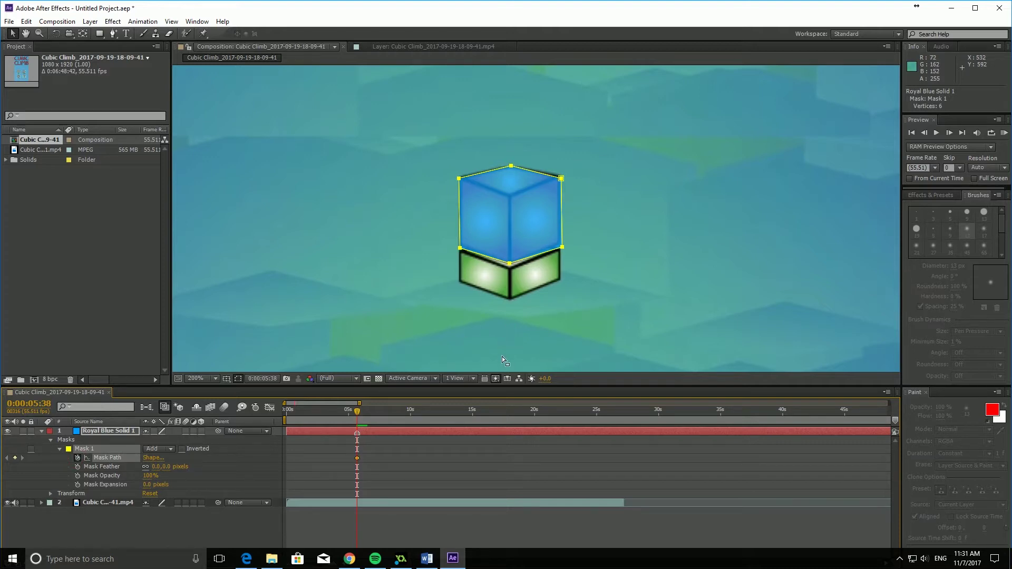
key(shift+Page_Down)
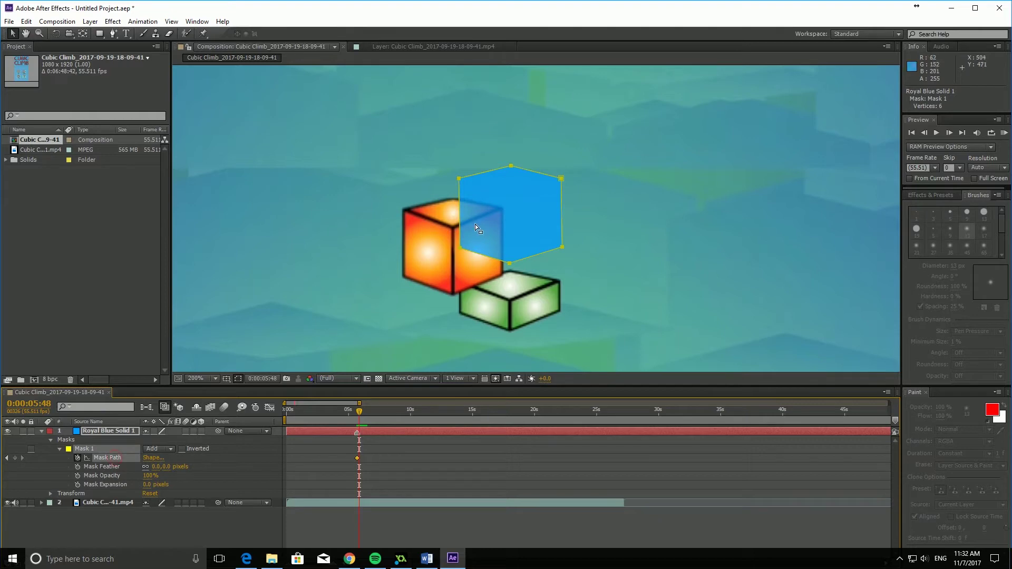
drag(459, 180, 402, 210)
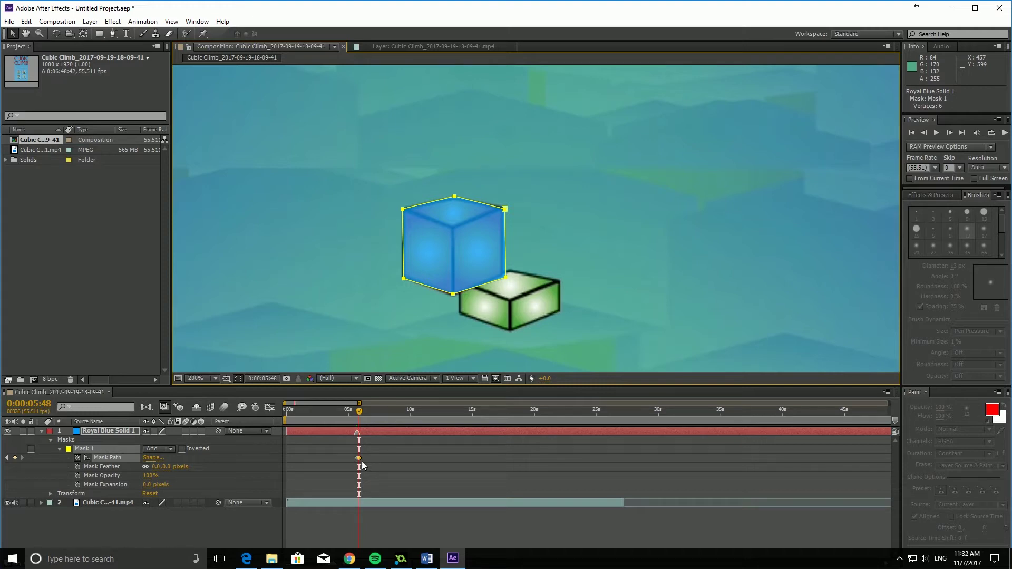
- Move the whole mask onto the cube at 0:00:06:02 and again at 0:00:06:13, ten frames apart, to keyframe its path
key(shift+Page_Down)
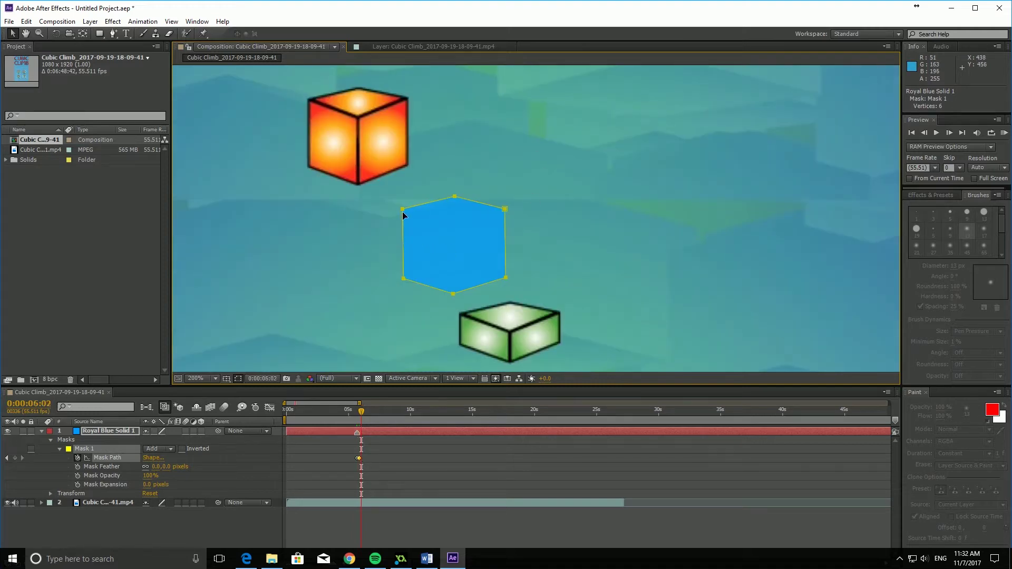
drag(403, 211, 307, 105)
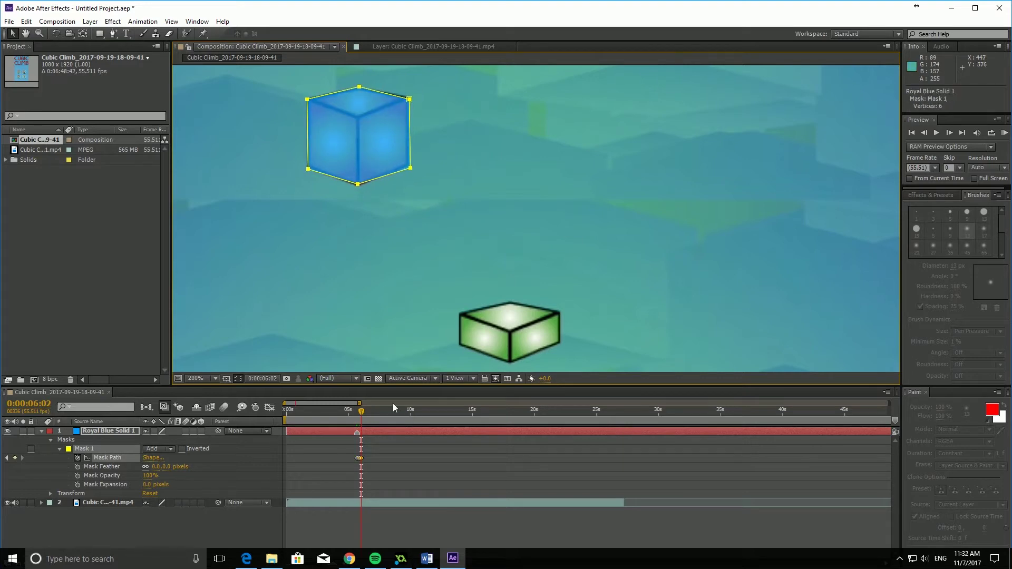
key(shift+Page_Down)
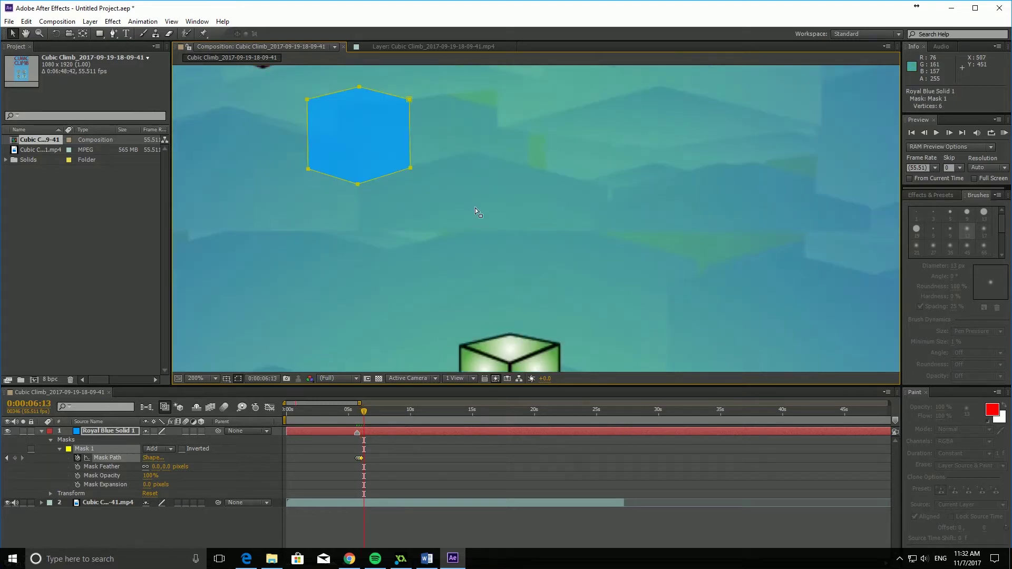
drag(488, 217, 690, 360)
drag(526, 259, 430, 145)
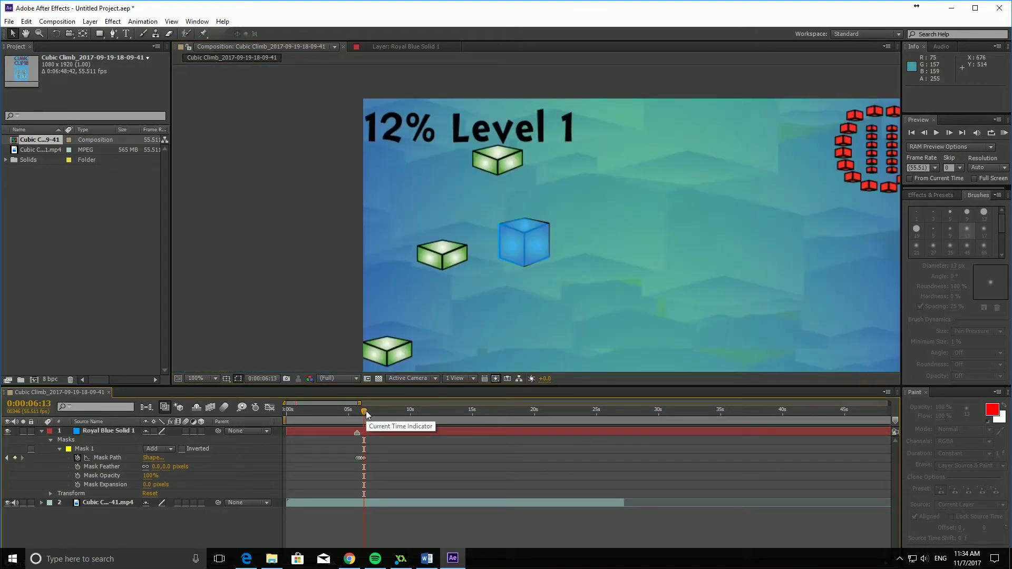
- At 0:00:05:52, pull the mask's vertices apart individually, stretching it into an elongated shape from the cube toward the upper left
click(365, 413)
drag(364, 413, 356, 413)
drag(751, 318, 642, 269)
mouse_move(357, 414)
mouse_down()
mouse_move(364, 403)
mouse_move(360, 417)
mouse_up()
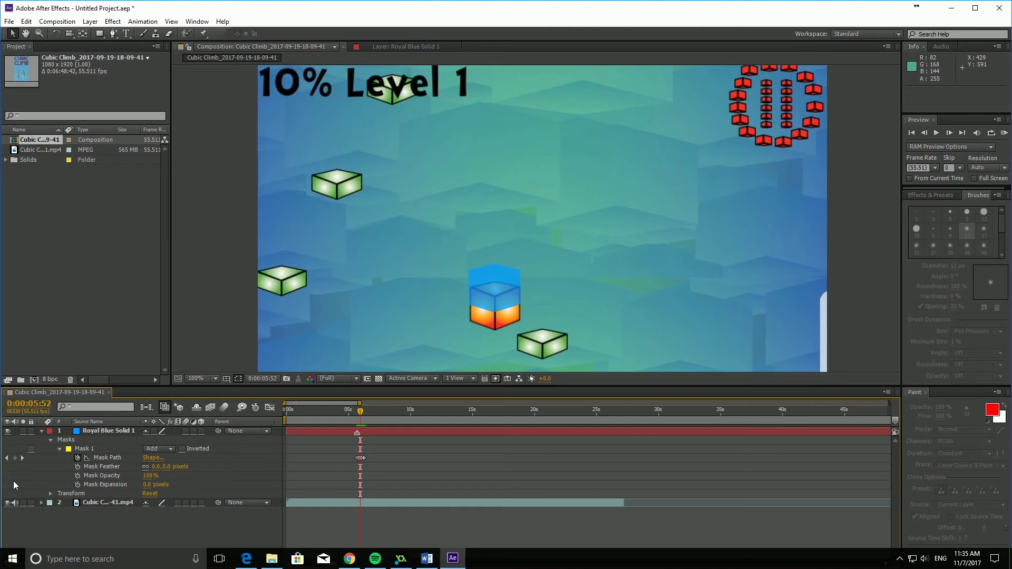
click(498, 289)
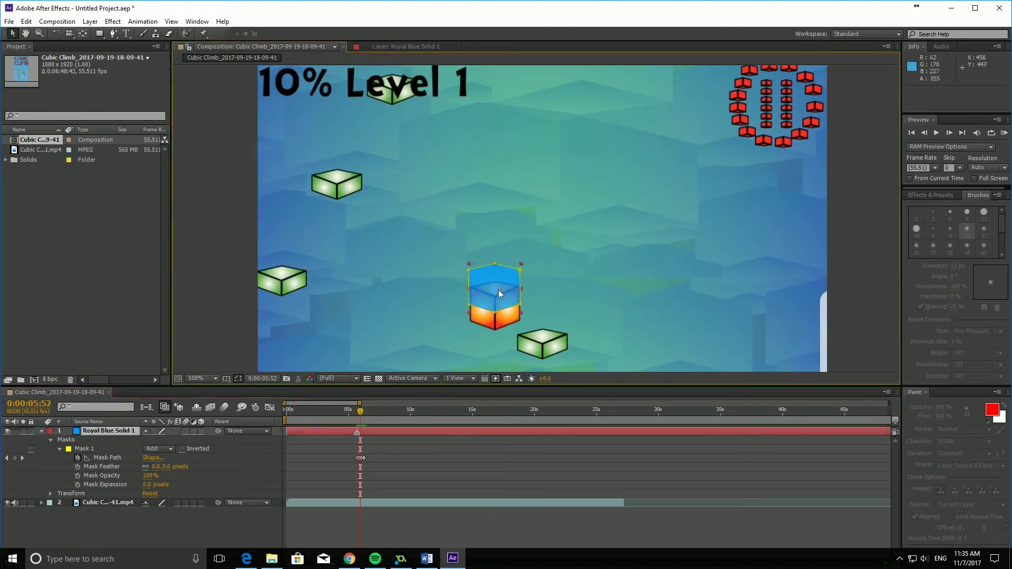
drag(495, 315, 534, 311)
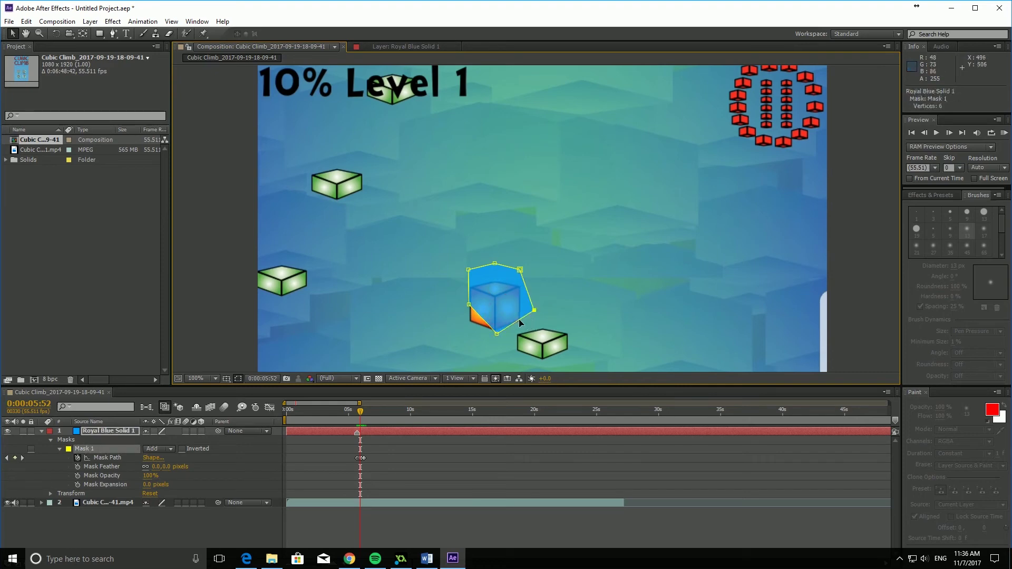
drag(520, 271, 456, 207)
drag(469, 305, 406, 216)
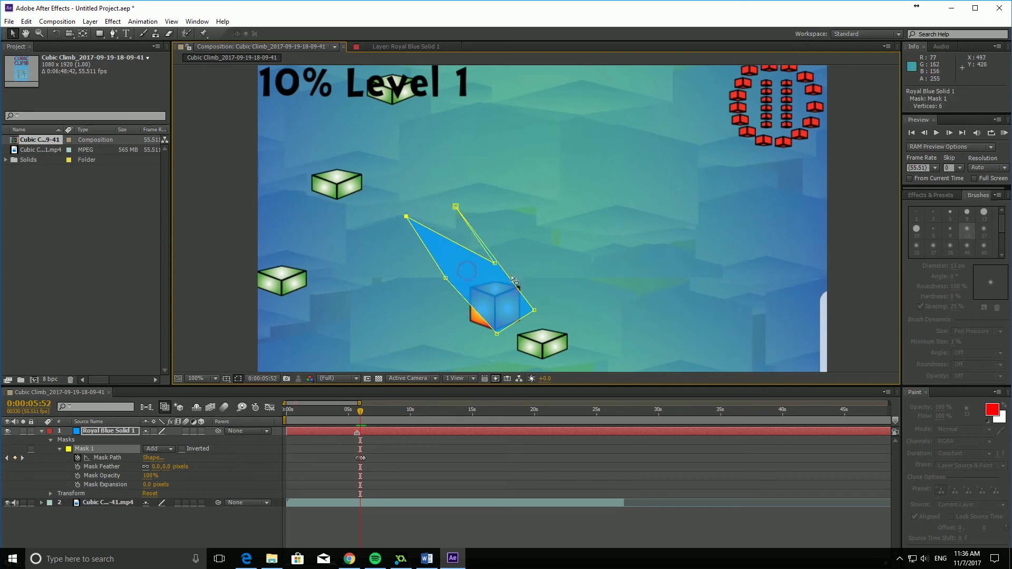
drag(494, 263, 434, 197)
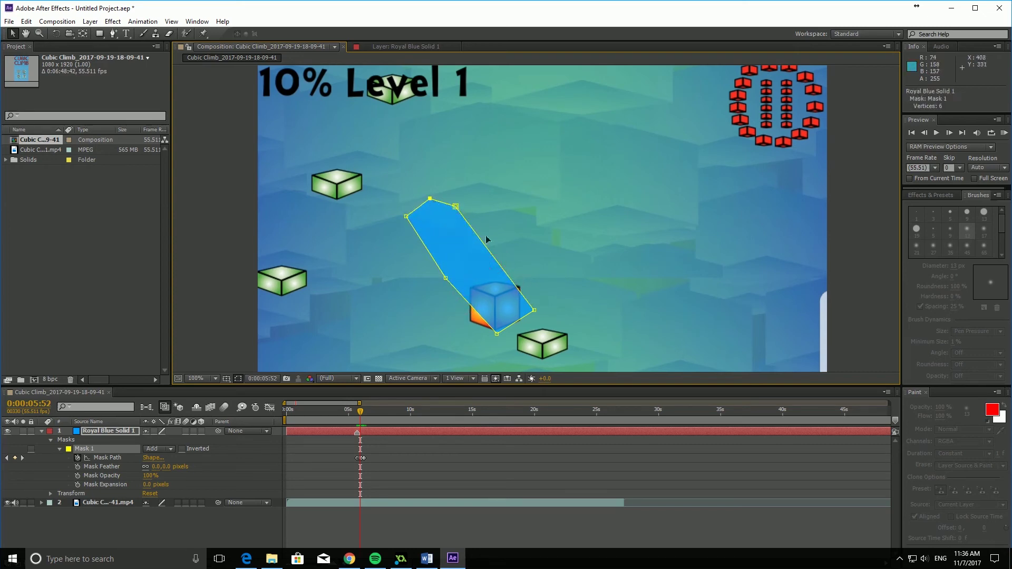